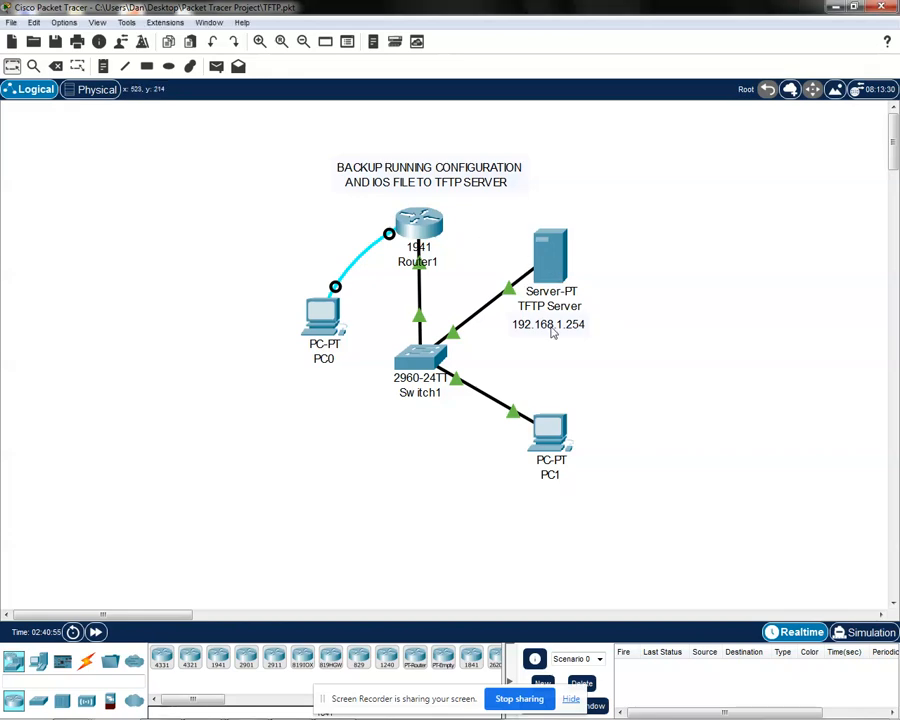
Step: Open the TFTP service settings of the TFTP Server device
click(556, 266)
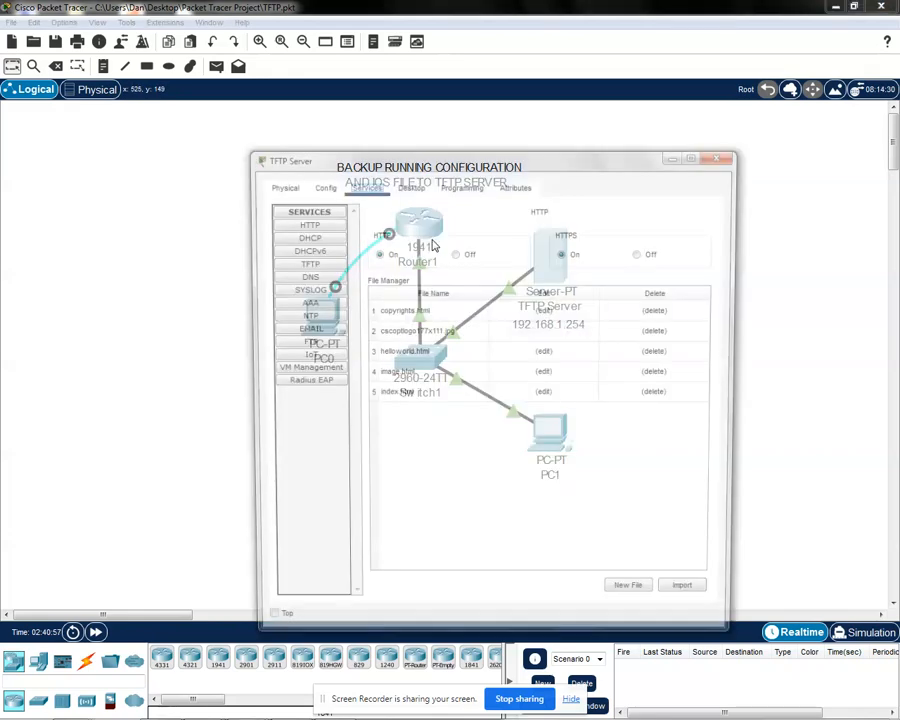
drag(492, 160, 482, 158)
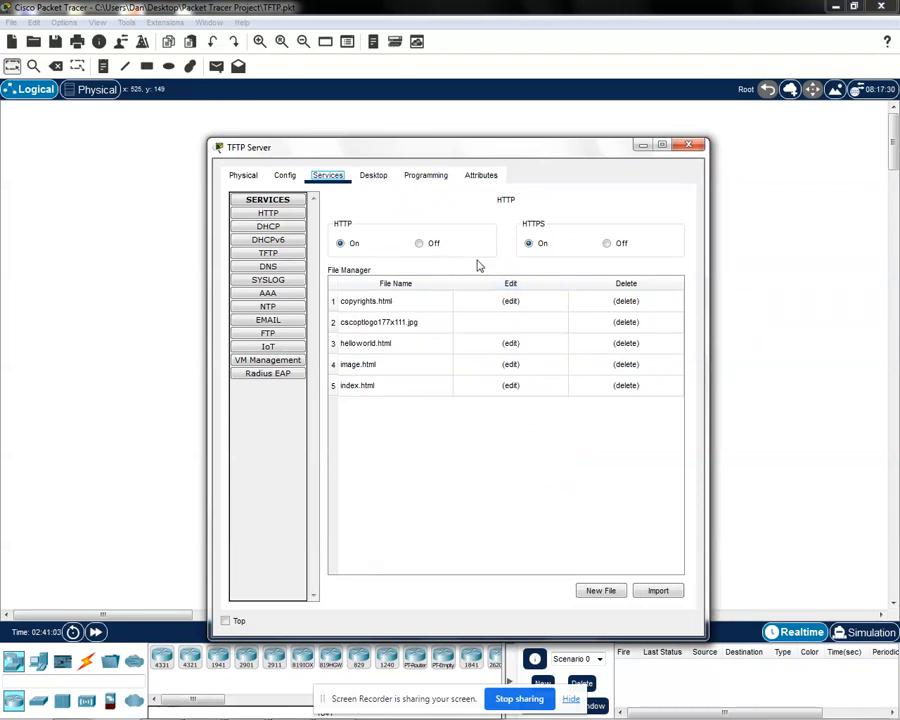
drag(510, 147, 496, 132)
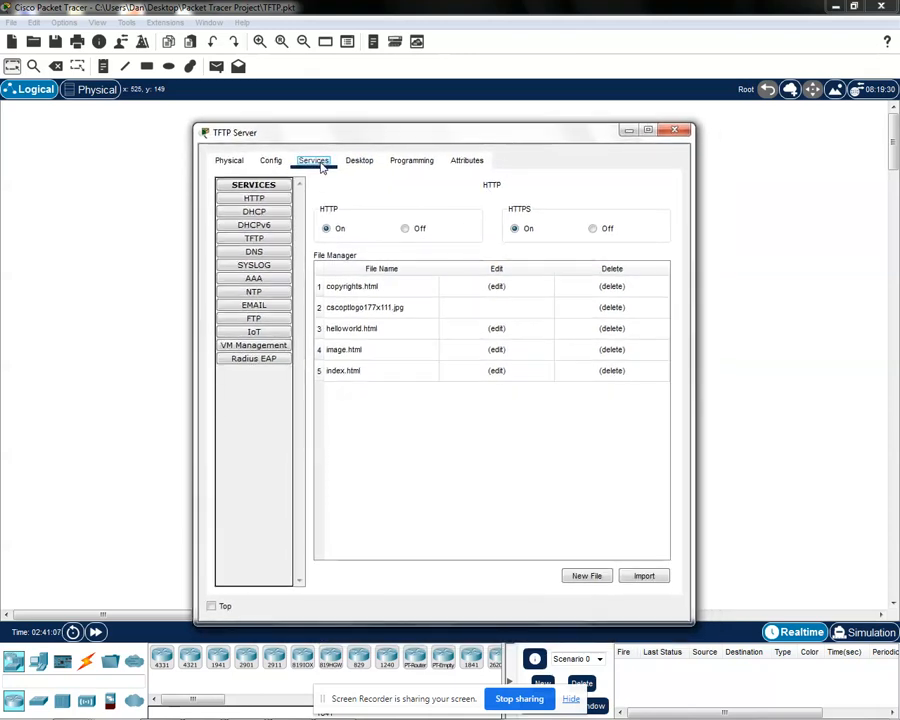
click(257, 240)
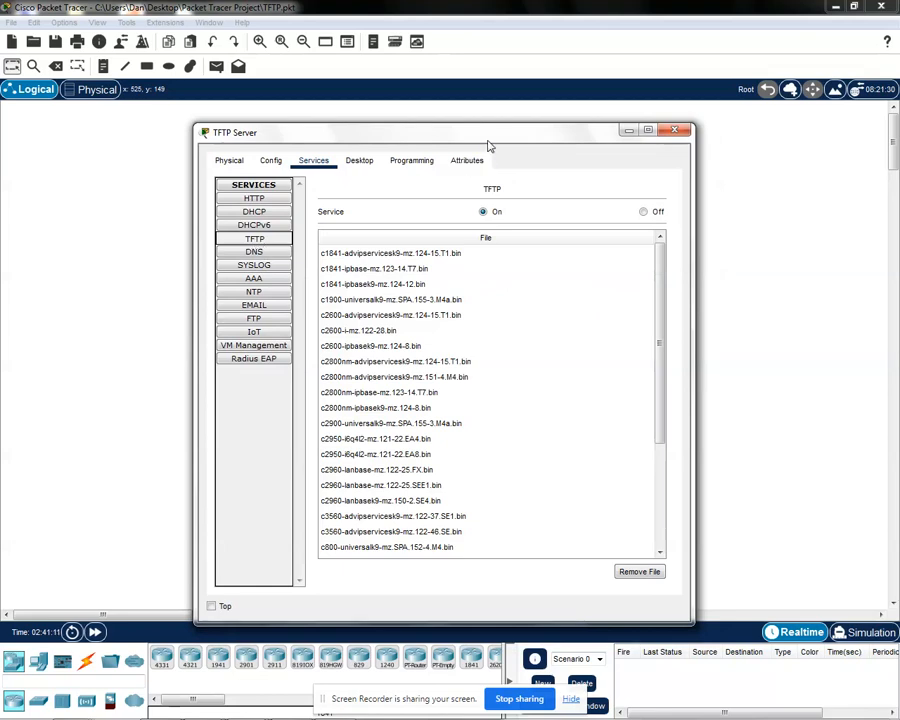
mouse_move(492, 138)
mouse_down()
mouse_move(484, 133)
mouse_move(500, 137)
mouse_up()
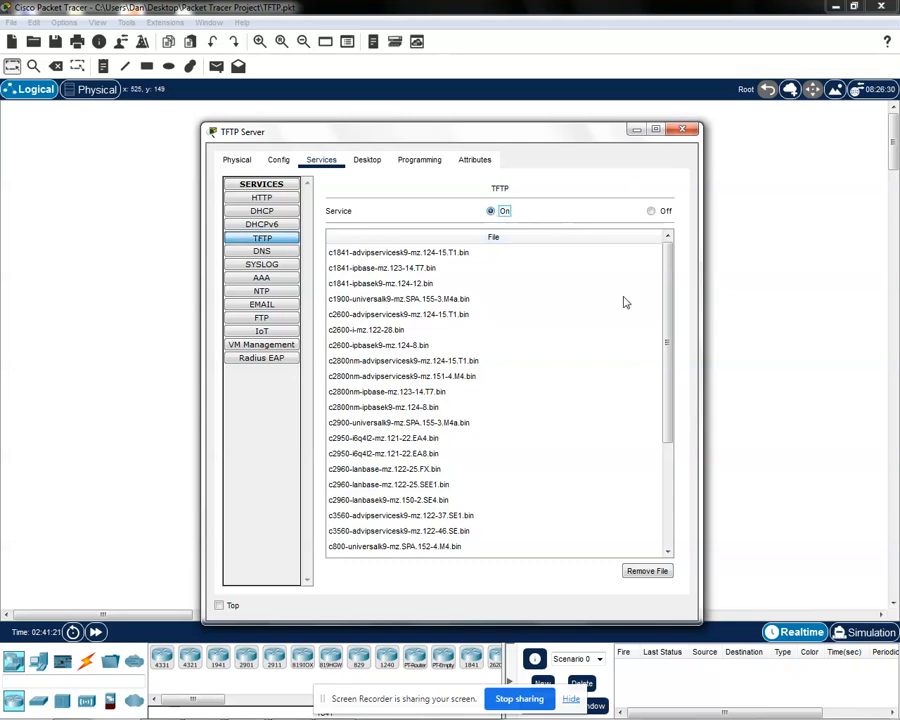
Step: Examine the list of IOS image files stored in the server's TFTP service, from the first entry to the last
drag(670, 337, 683, 494)
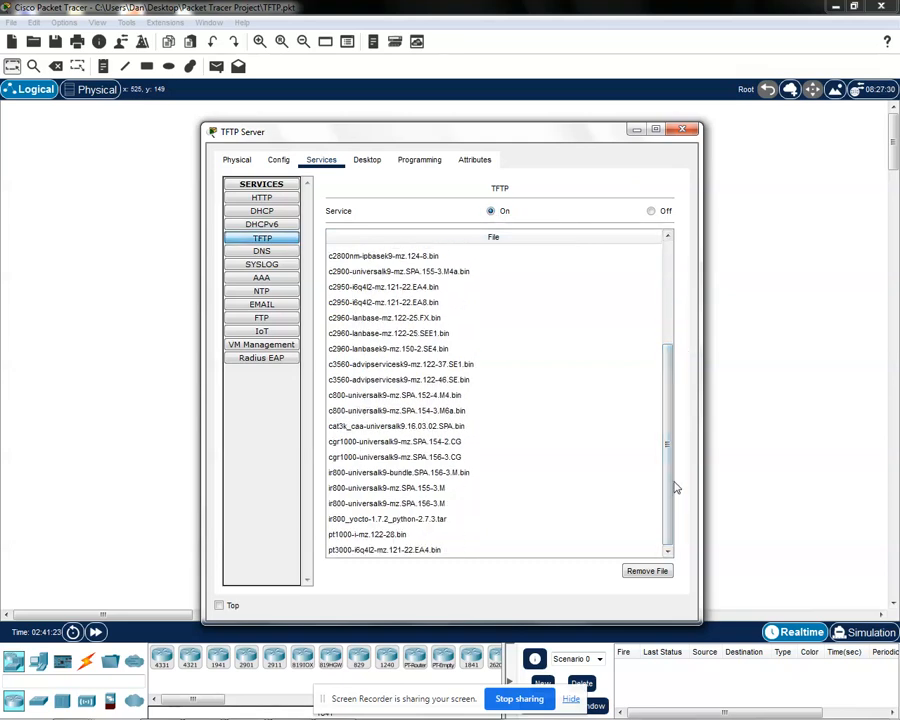
scroll(677, 335, up, 3)
scroll(677, 335, up, 1)
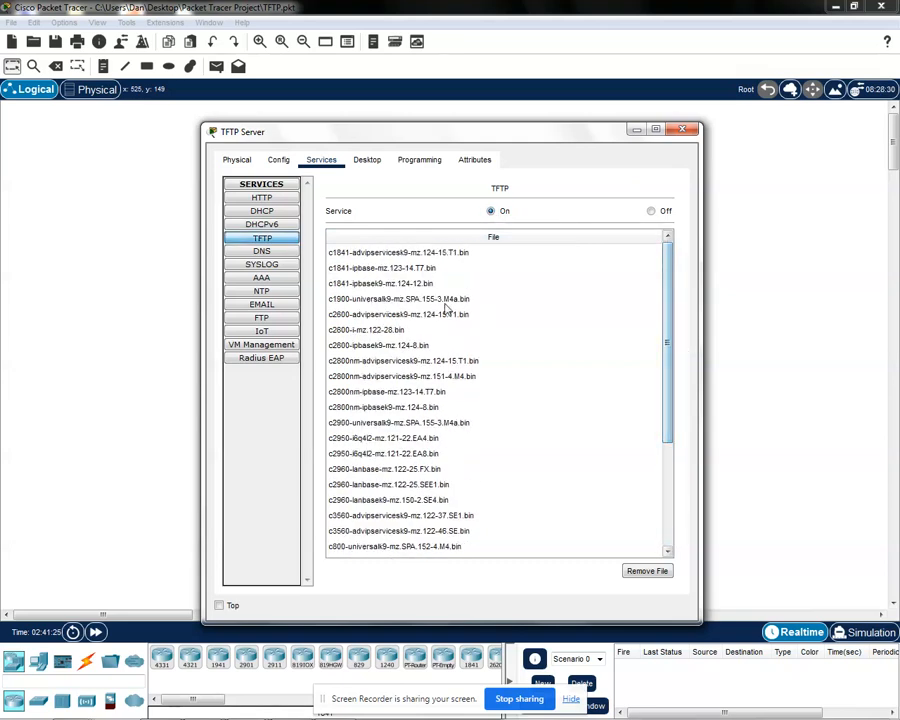
click(462, 298)
drag(672, 390, 663, 337)
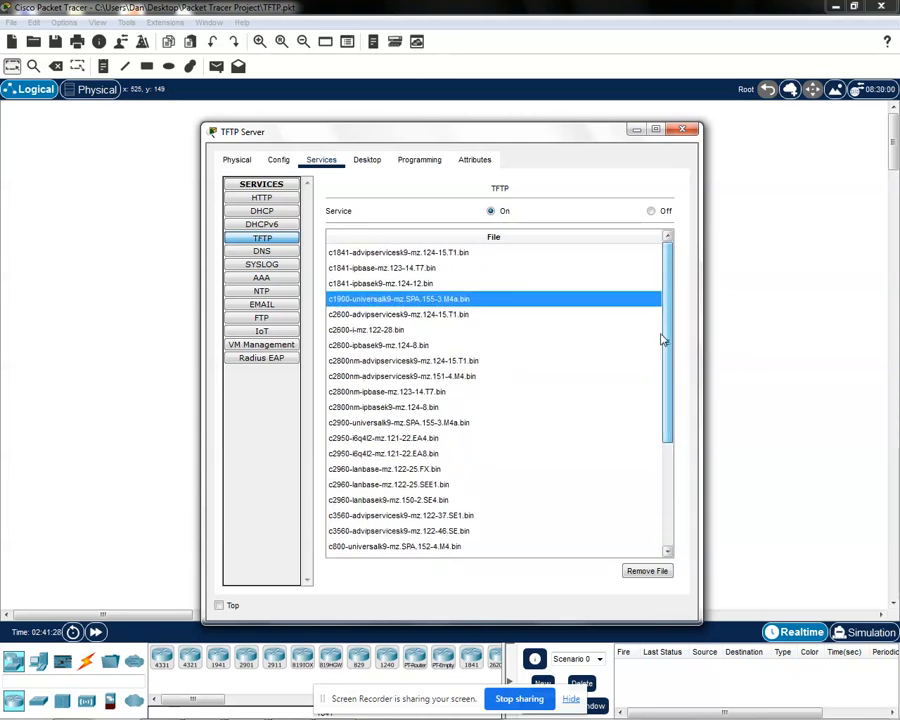
click(423, 393)
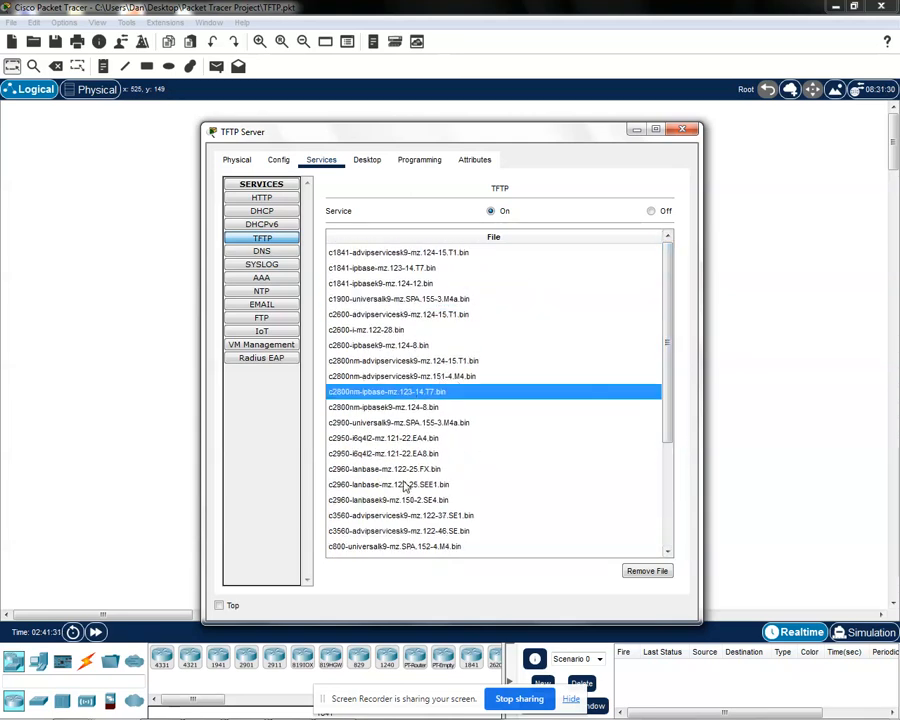
click(406, 440)
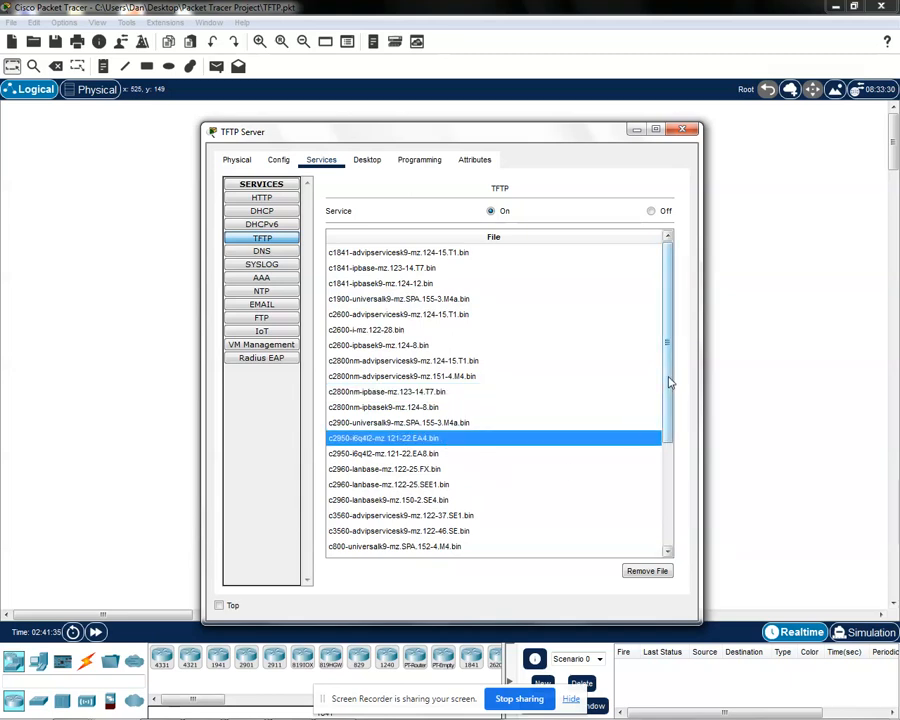
drag(669, 381, 675, 426)
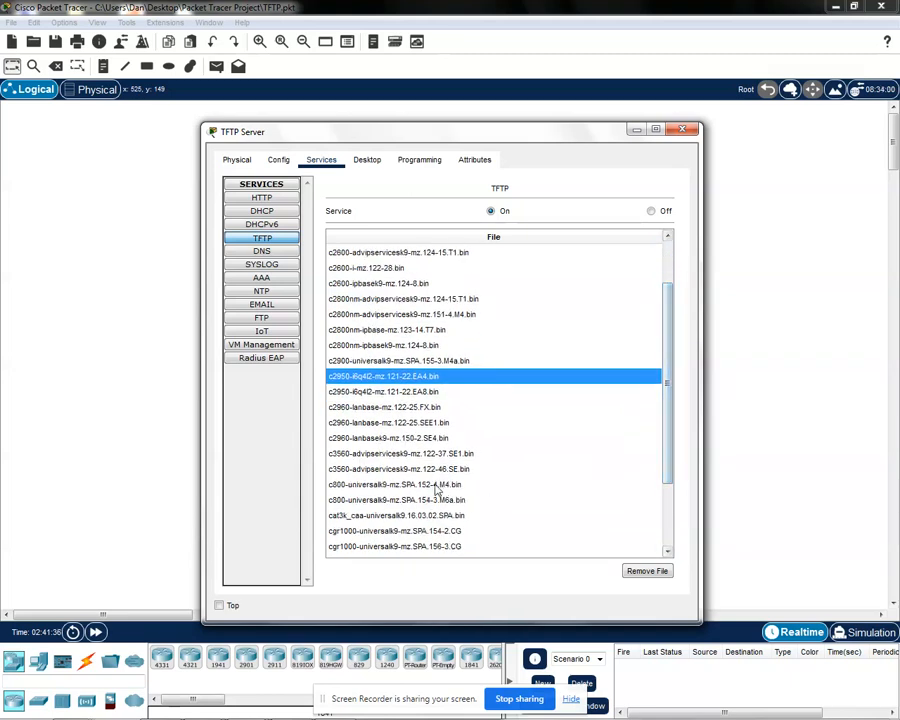
click(363, 424)
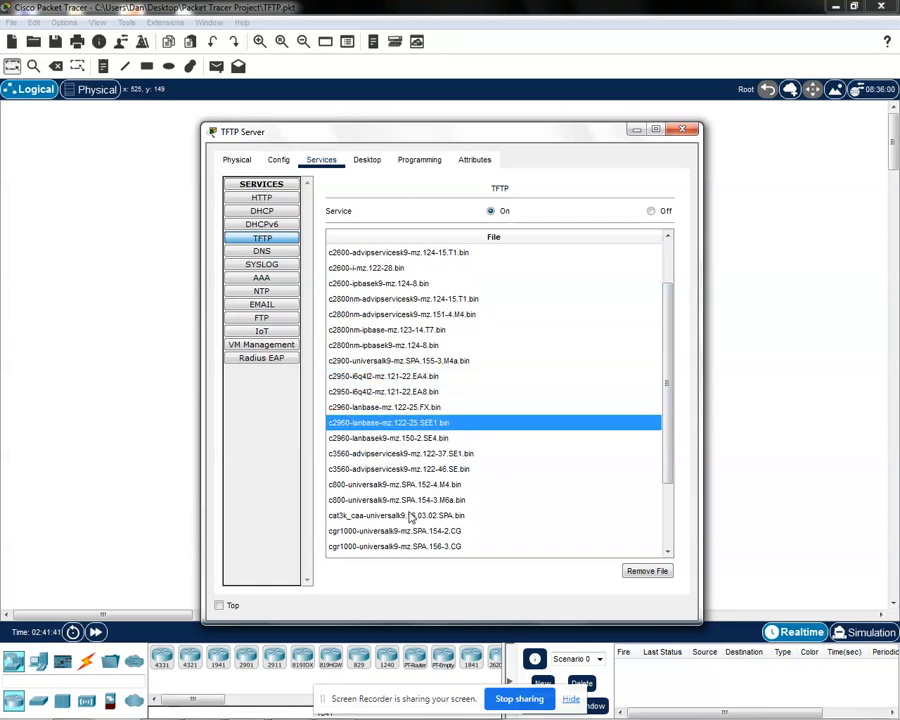
drag(665, 474, 684, 536)
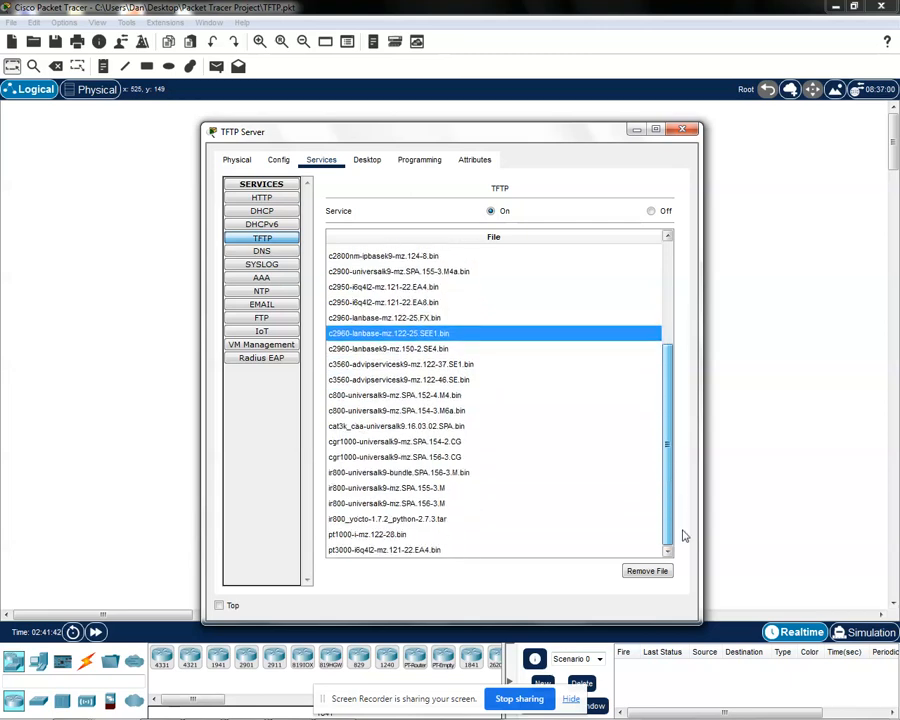
click(353, 536)
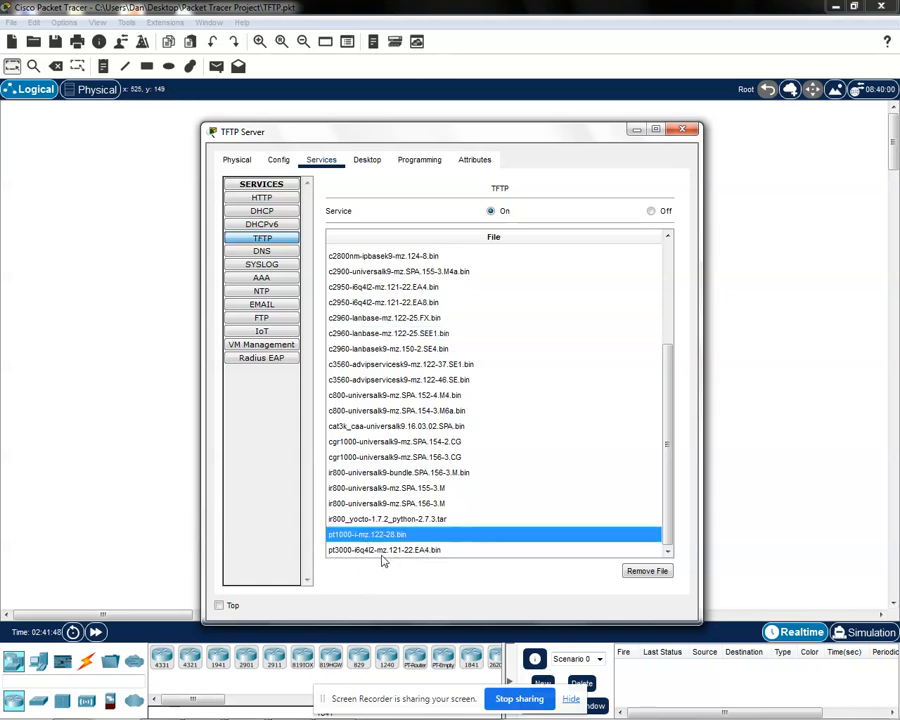
click(438, 519)
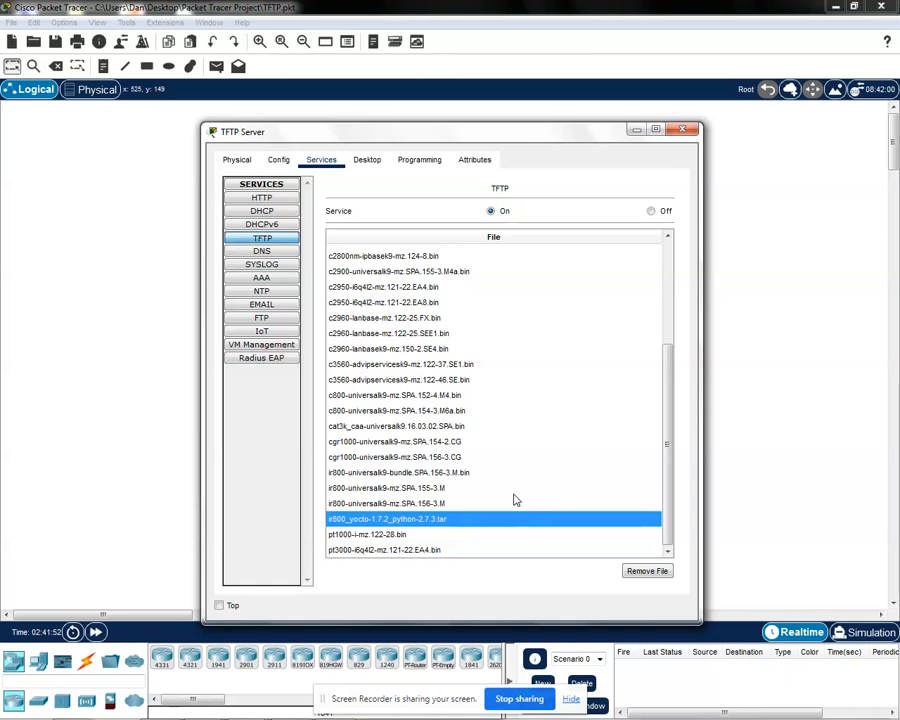
drag(669, 482, 671, 342)
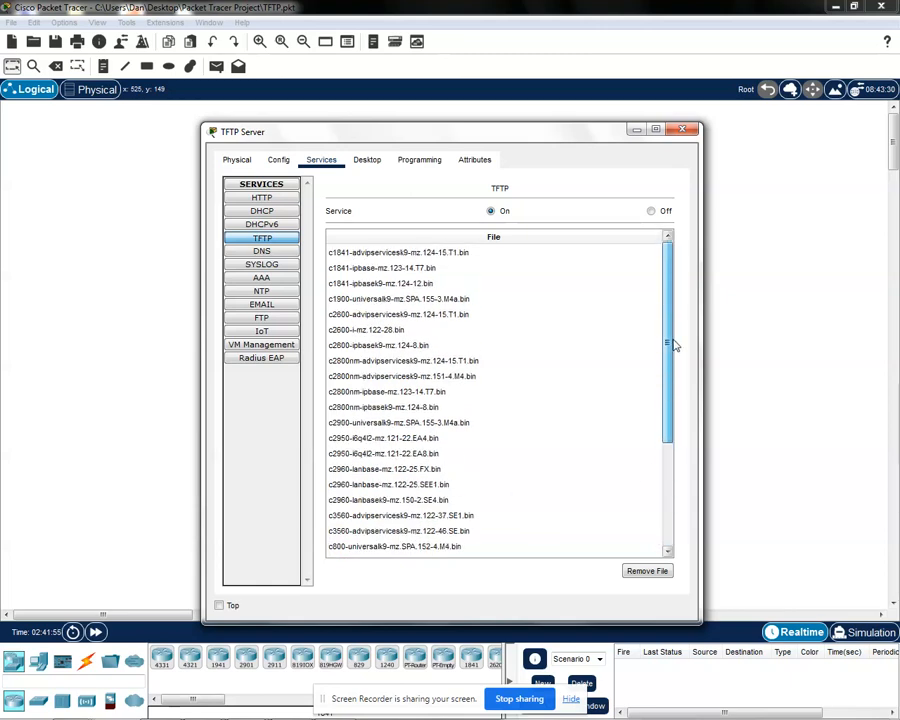
Step: Remove c2600-i-mz.122-28.bin from the server's TFTP file list and close the server's window
click(389, 331)
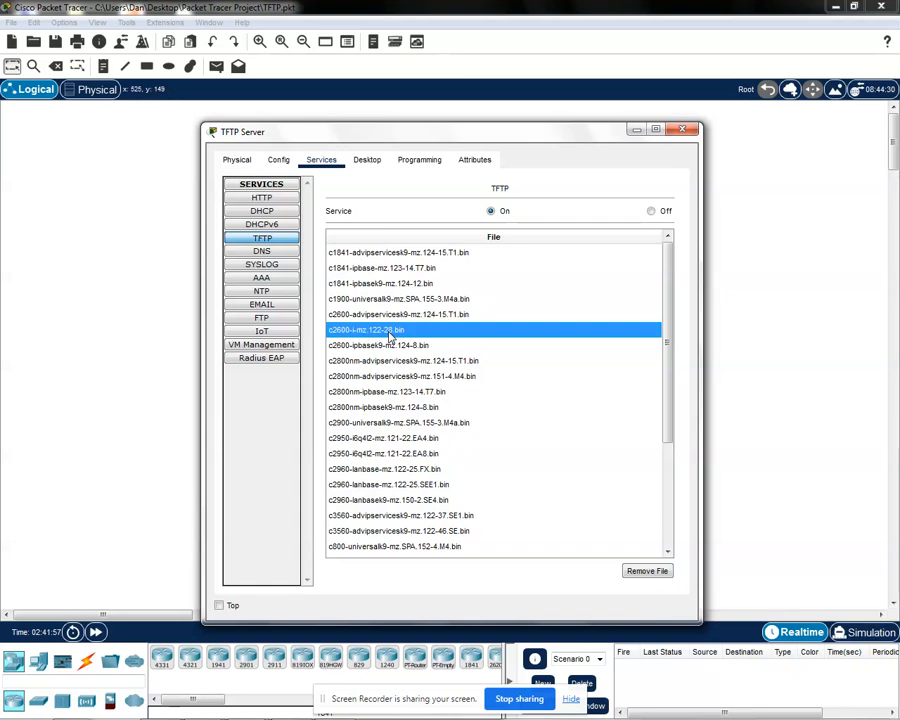
click(648, 574)
mouse_move(673, 382)
mouse_down()
mouse_move(679, 526)
mouse_move(675, 380)
mouse_up()
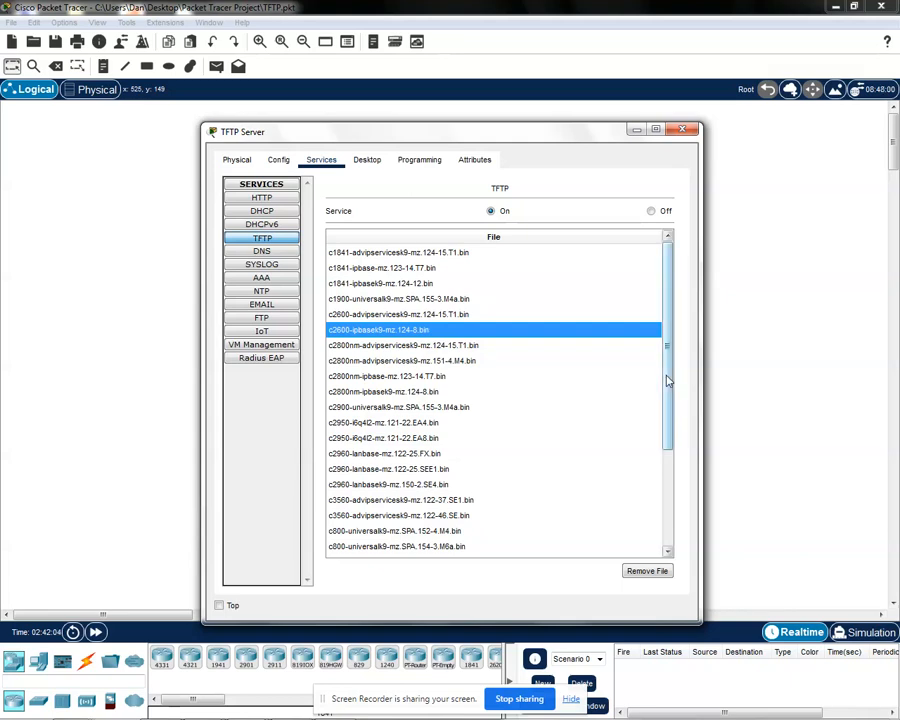
mouse_move(671, 304)
mouse_down()
mouse_move(679, 316)
mouse_move(675, 300)
mouse_up()
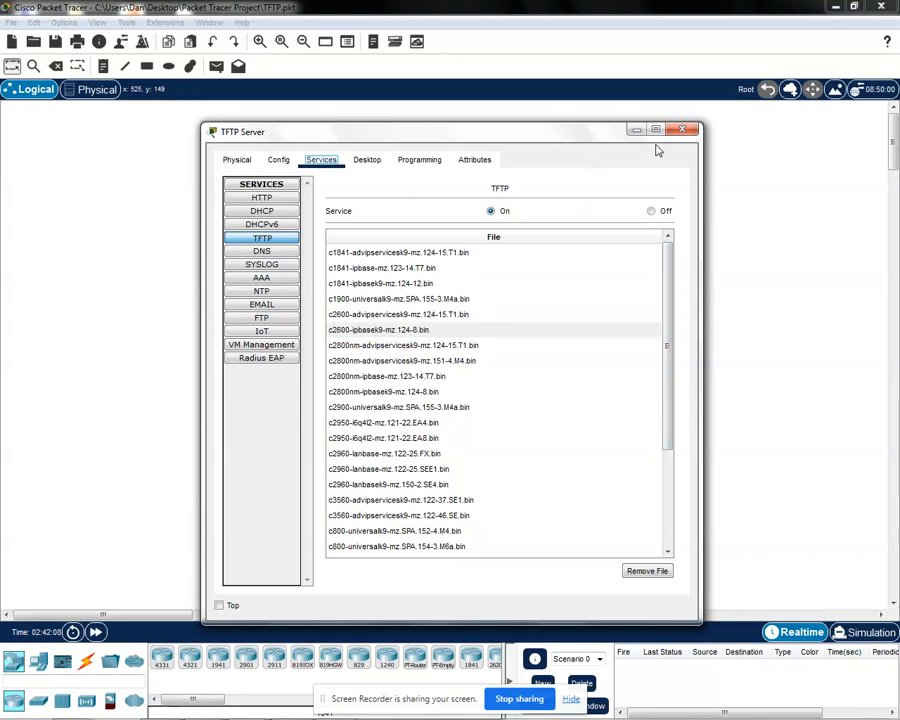
click(683, 130)
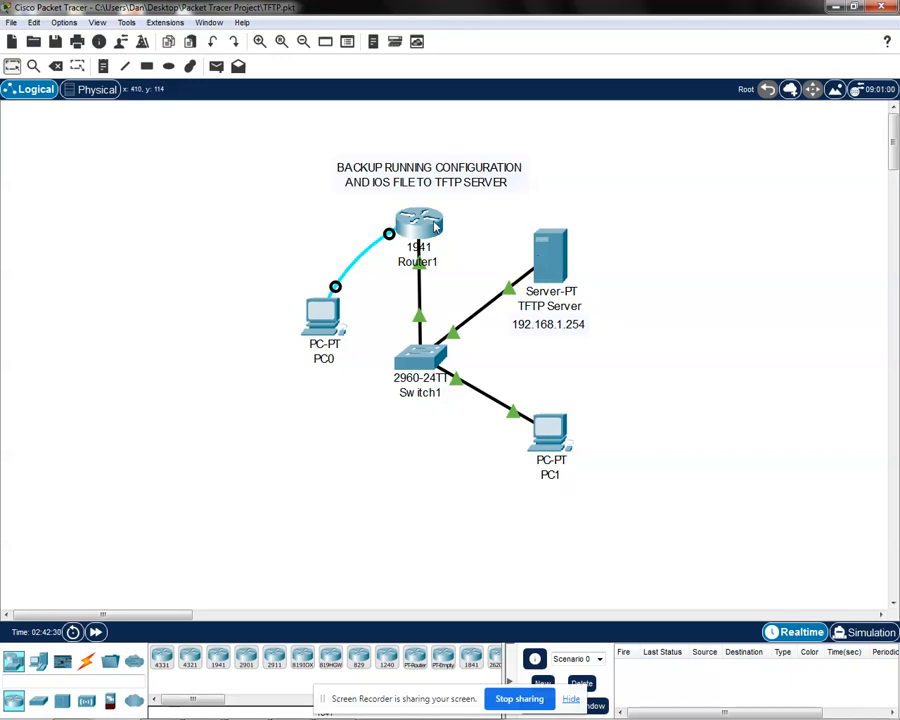
Step: Open the command prompt on the TFTP Server
click(550, 255)
drag(550, 173, 510, 137)
click(357, 147)
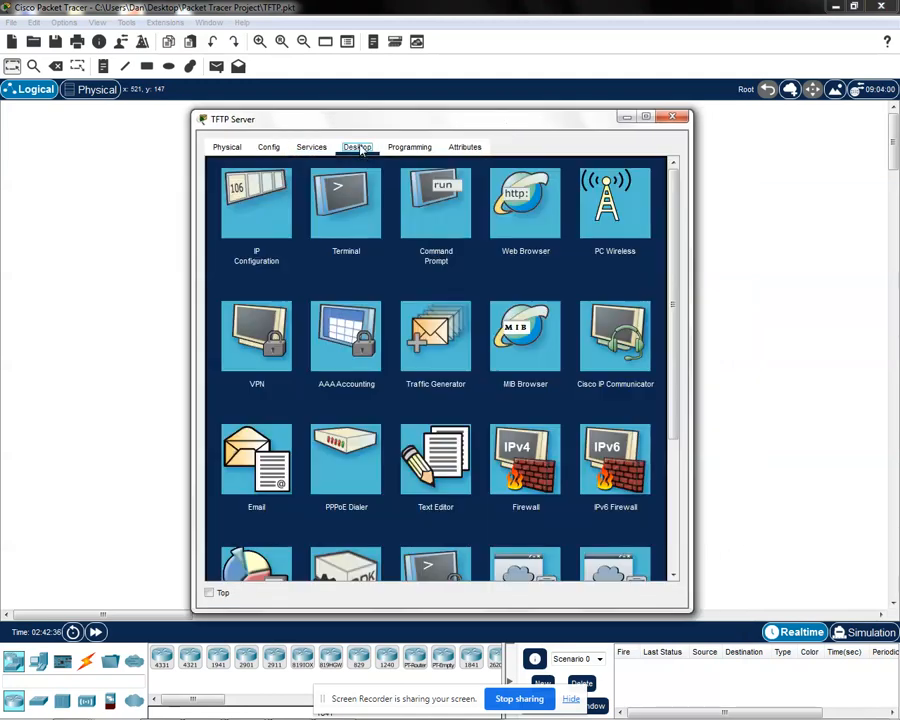
click(436, 205)
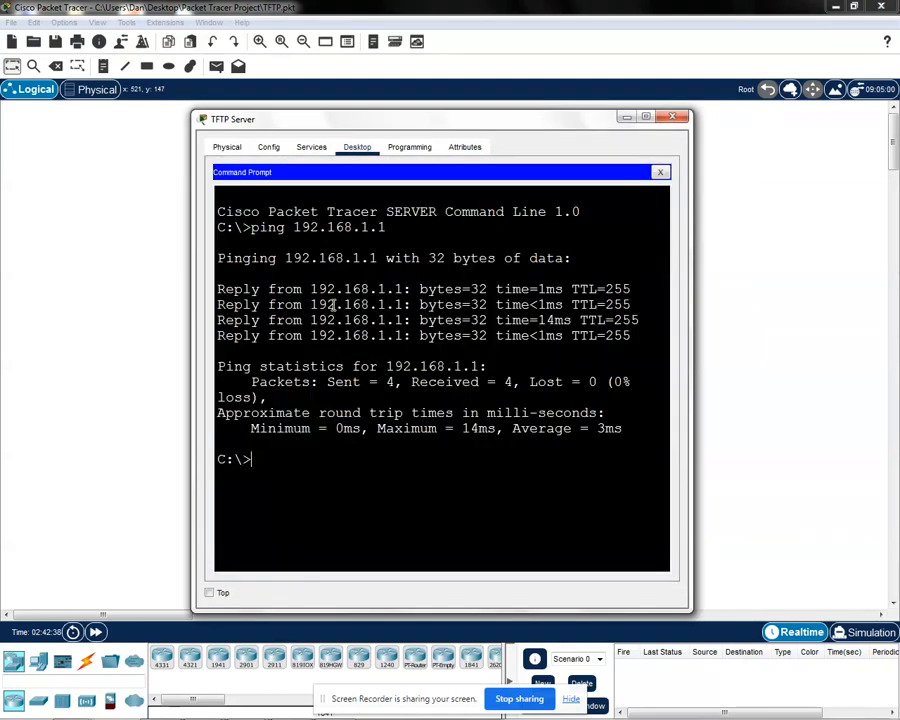
drag(472, 121, 479, 124)
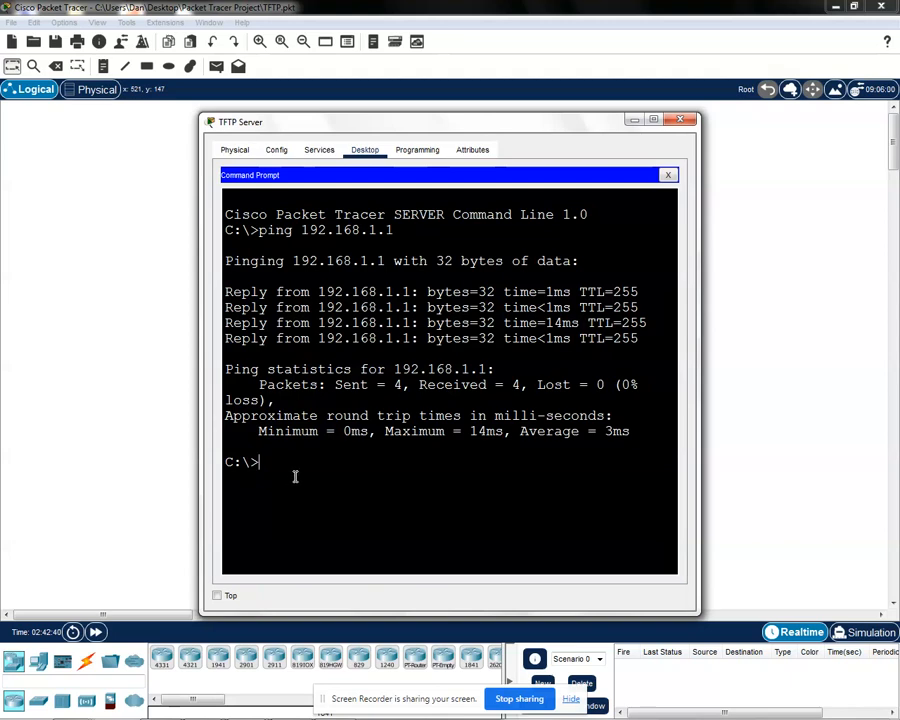
Step: Test connectivity from the server to the router by pinging 192.168.1.1, and close the server's window
text(ping 192.168.1.1)
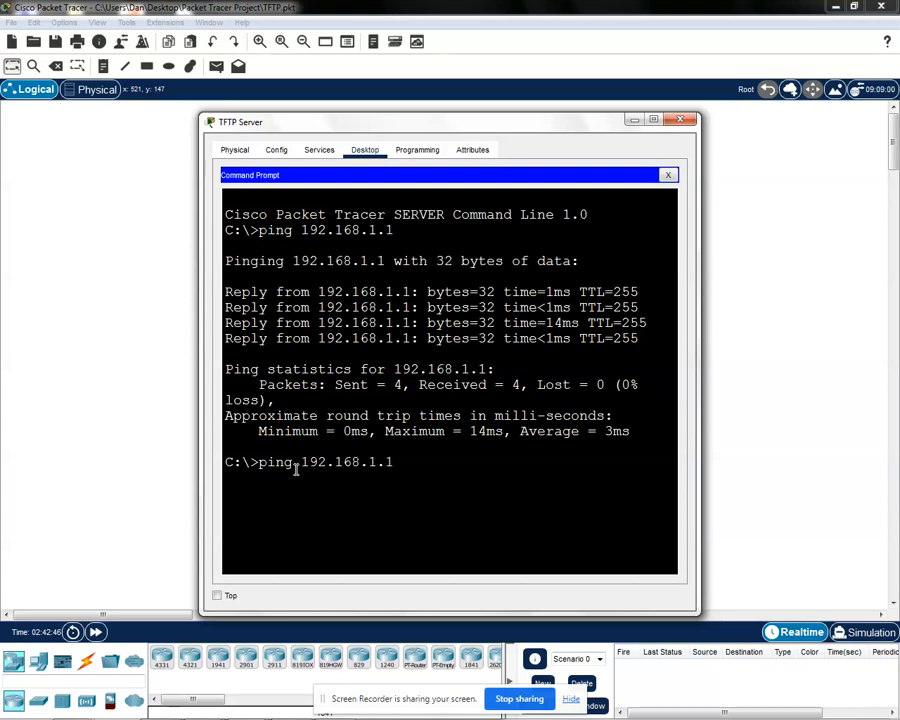
drag(396, 463, 303, 461)
click(399, 463)
key(Return)
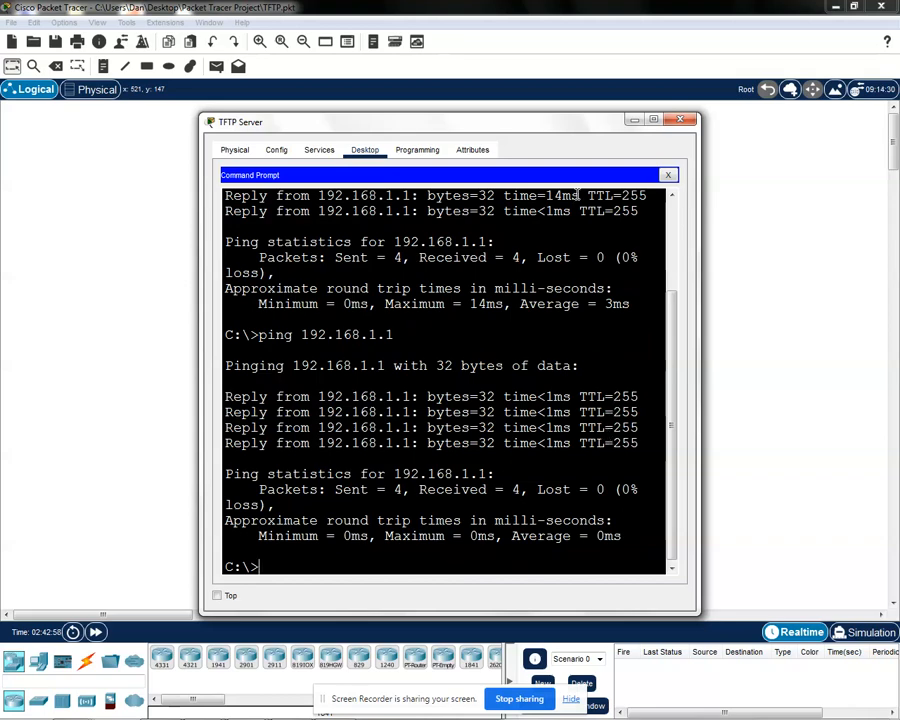
drag(590, 124, 602, 121)
click(691, 117)
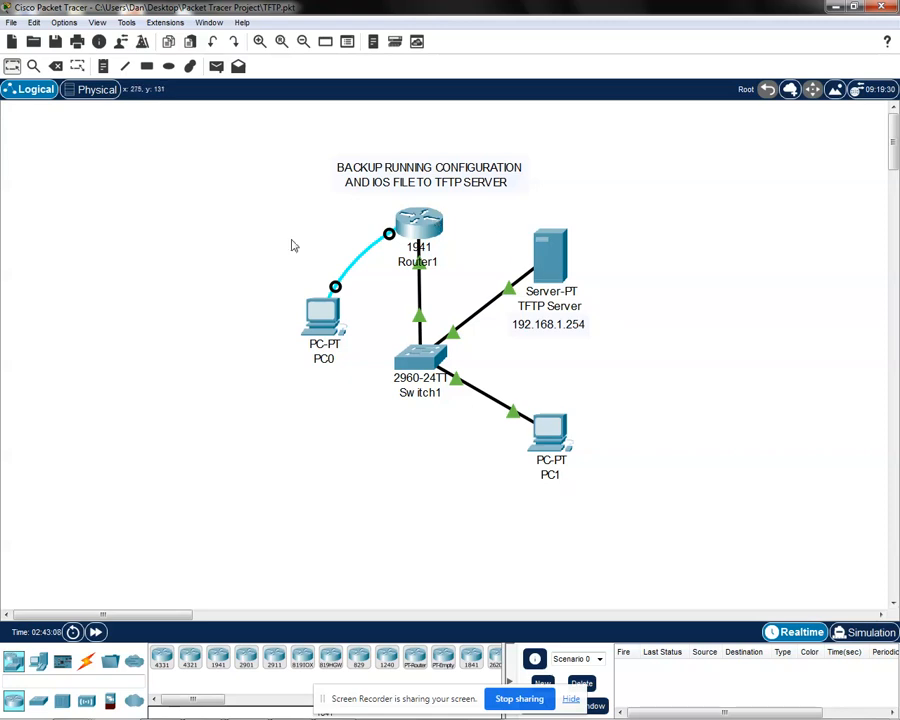
drag(264, 137, 406, 529)
click(406, 529)
drag(267, 124, 614, 528)
Step: Open PC0's terminal to the router with the default port configuration and go to the end of its output
click(325, 320)
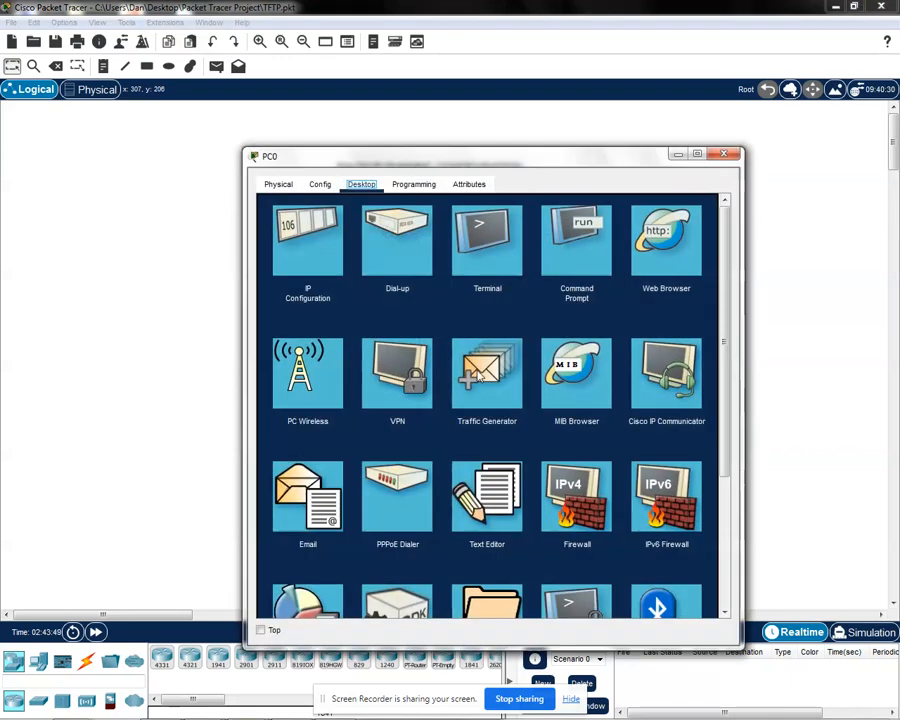
drag(537, 170, 512, 111)
click(464, 197)
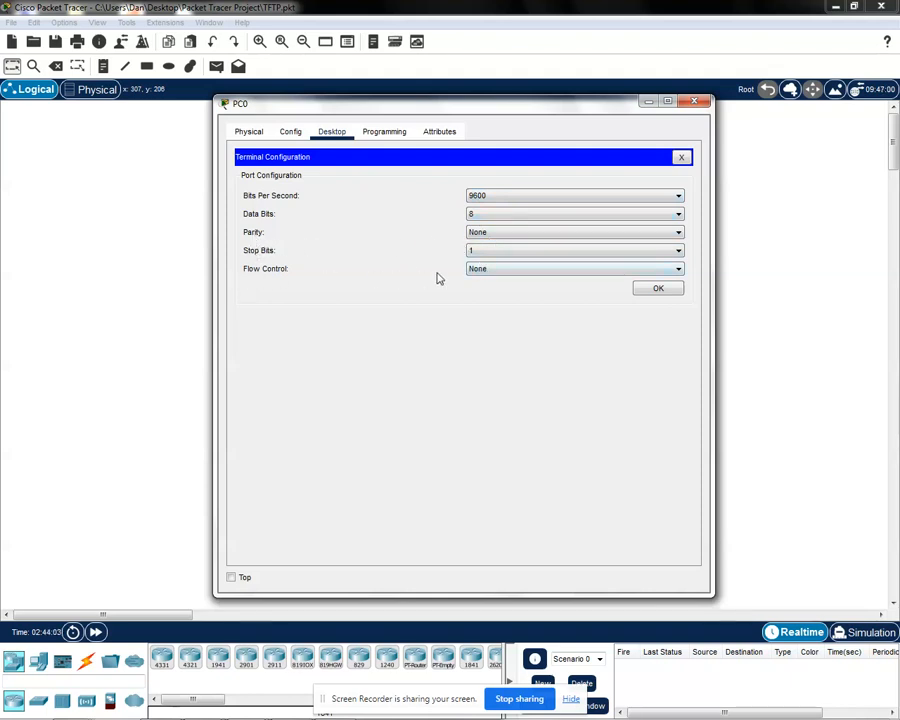
click(659, 293)
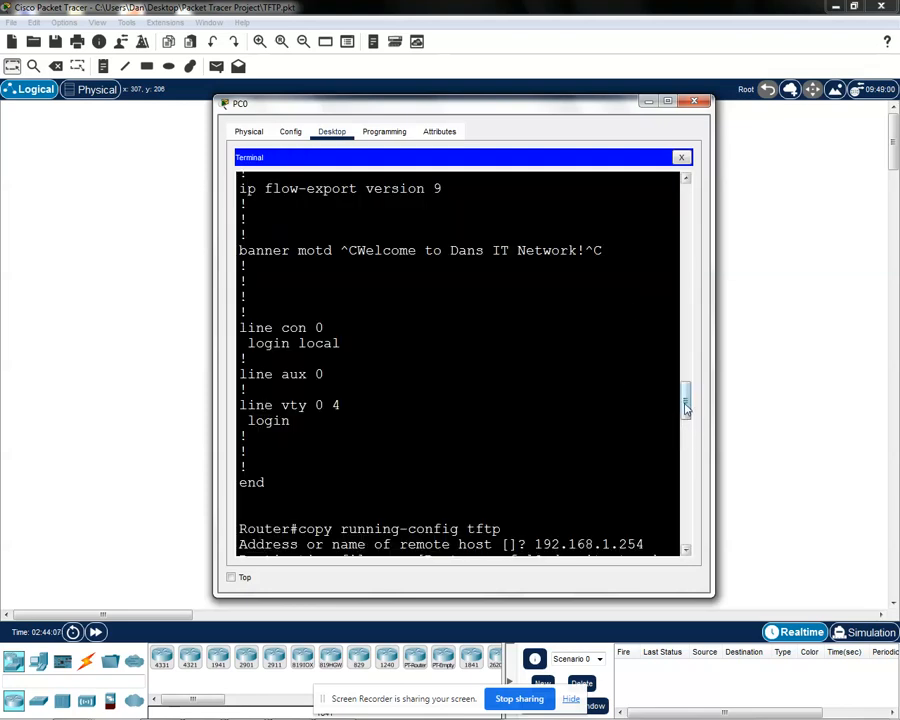
drag(684, 396, 684, 572)
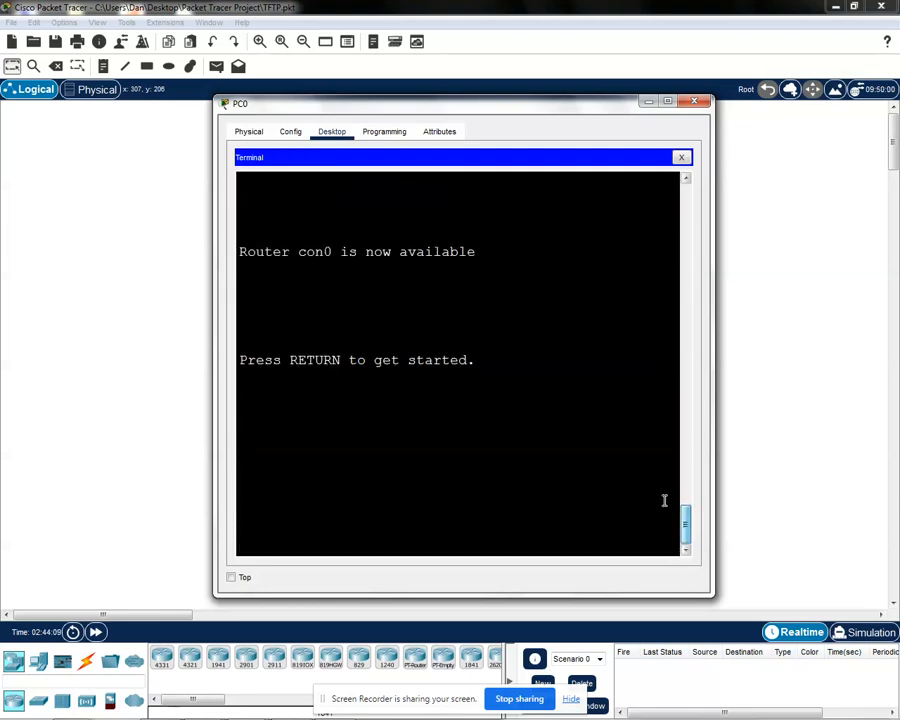
Step: Start the router's console session from PC0 and examine the welcome banner above the login prompt
drag(536, 108, 538, 105)
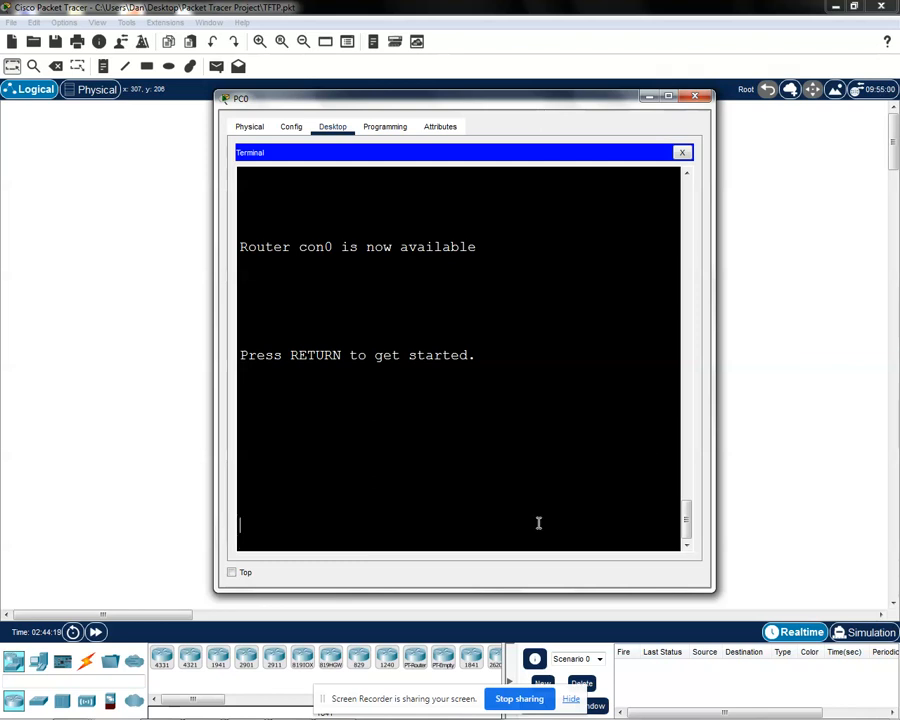
key(Return)
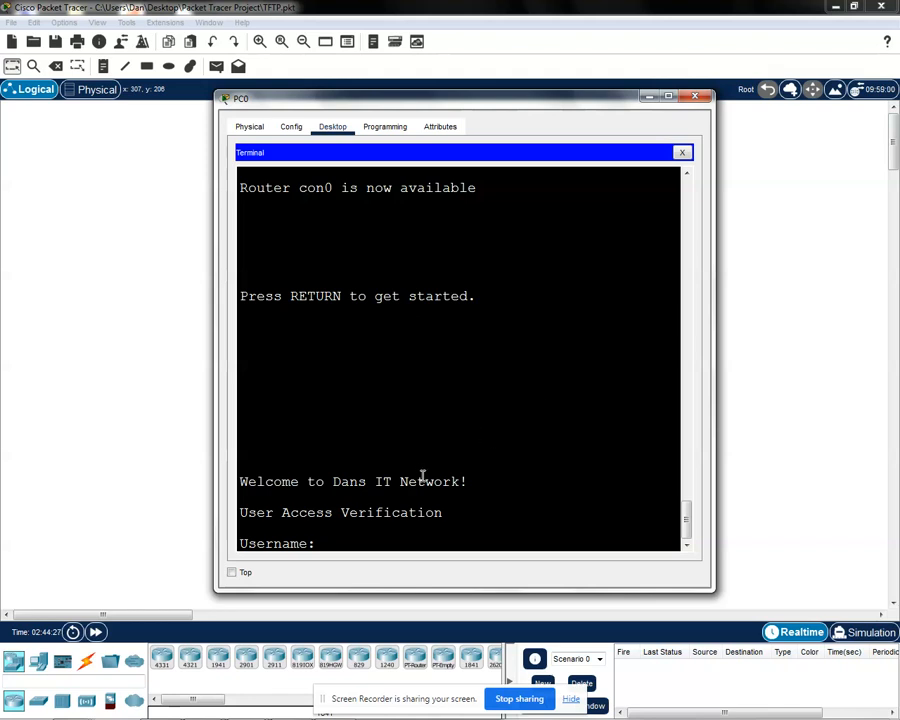
drag(469, 484, 432, 481)
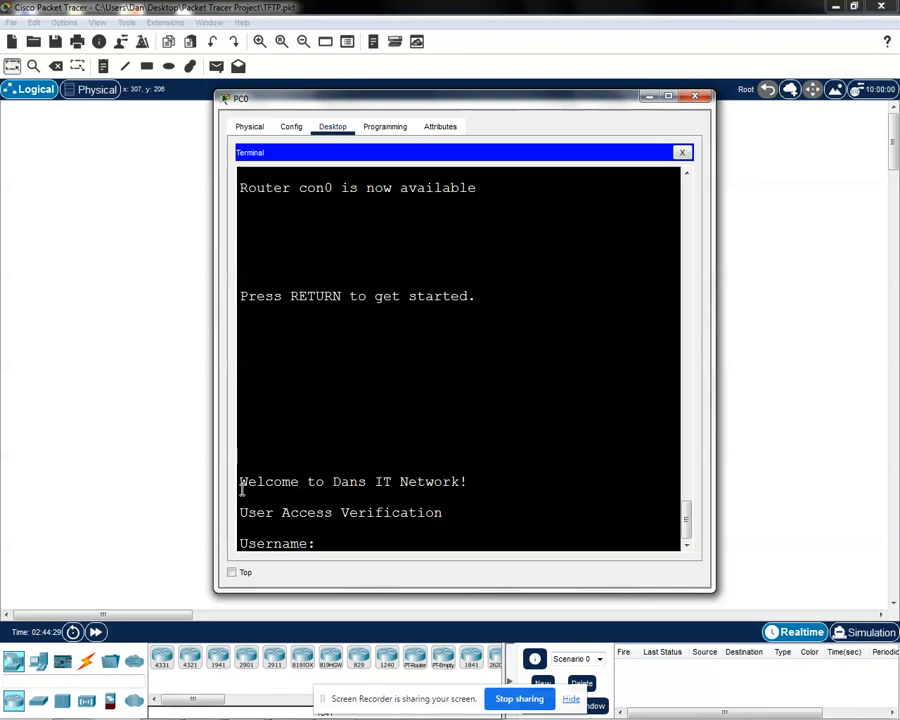
drag(240, 482, 476, 483)
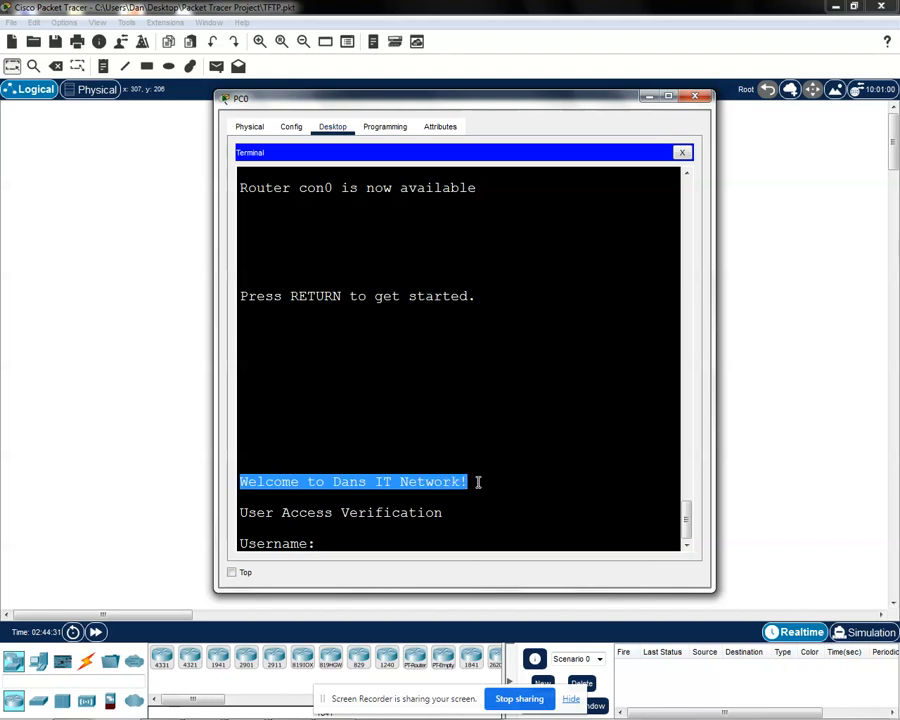
click(476, 483)
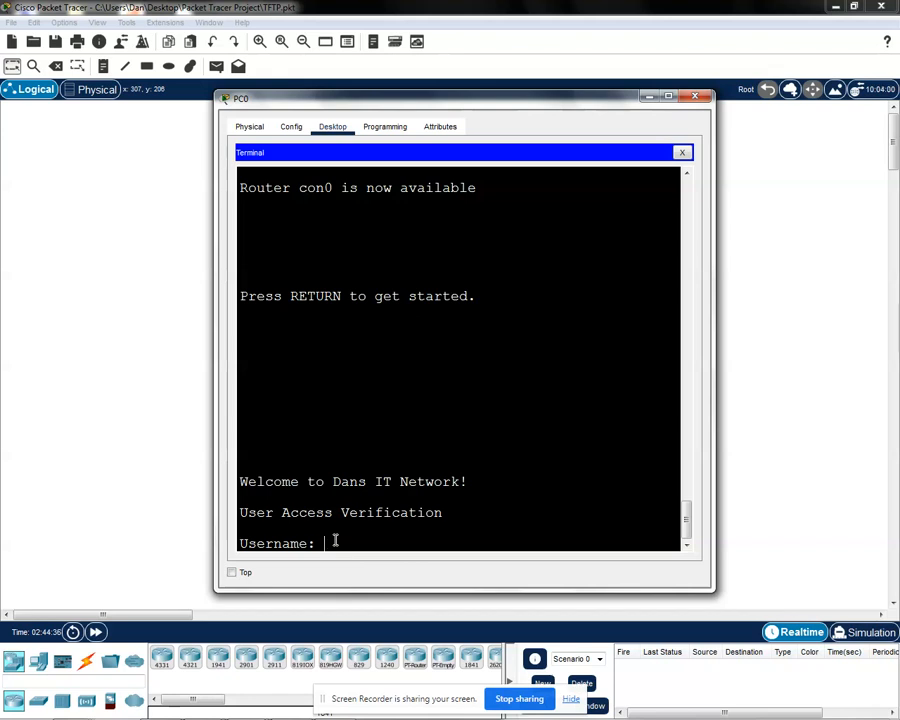
Step: Log in to the router's console as admin with the account password
text(admin)
key(Return)
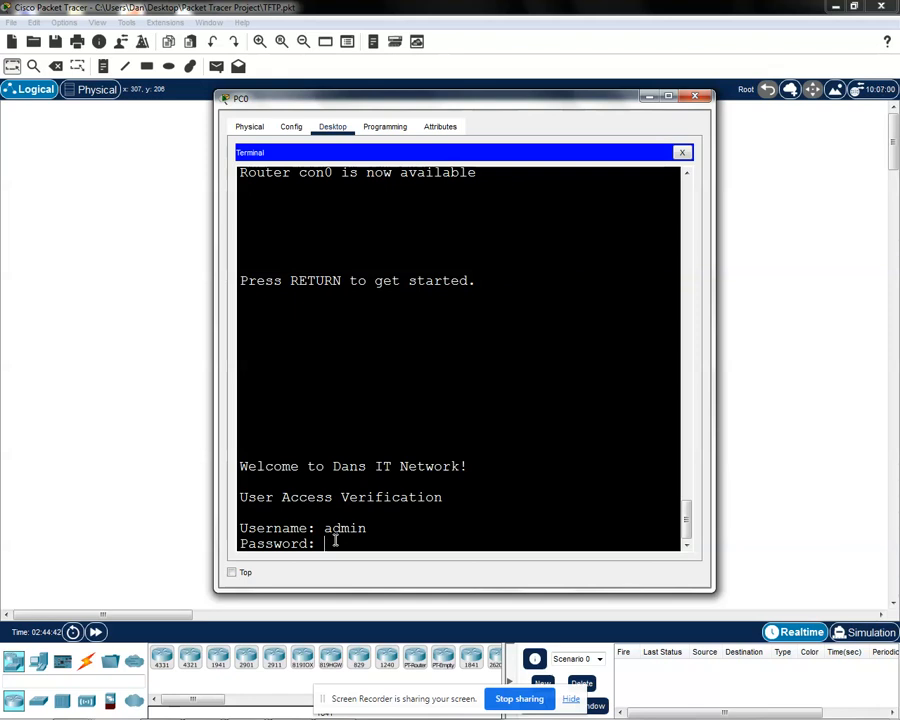
key(Return)
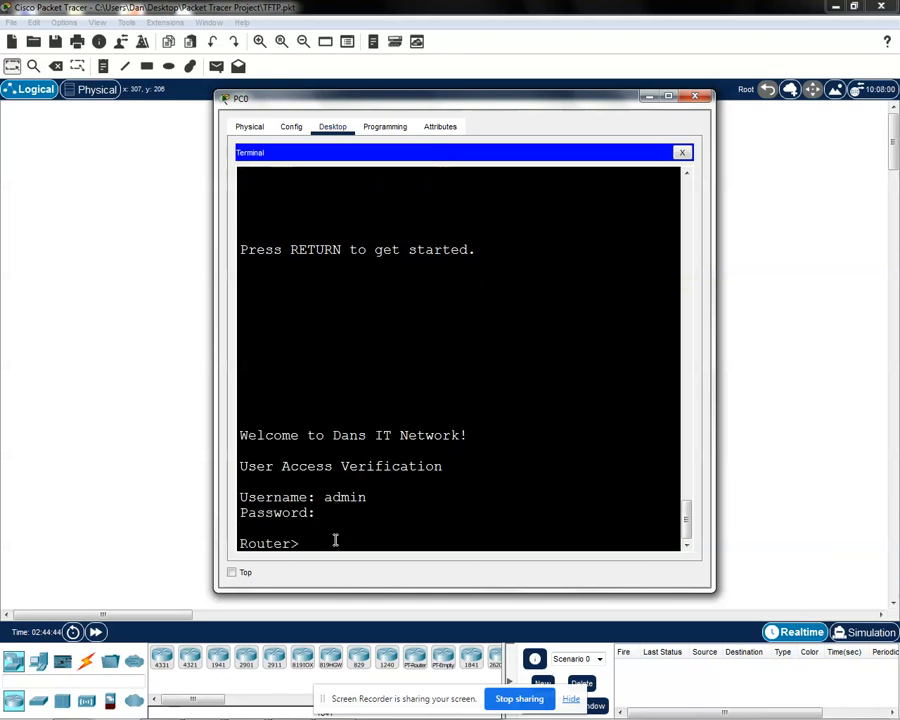
Step: Enter the router's privileged EXEC mode with the enable command and the enable password
text(enable)
key(Return)
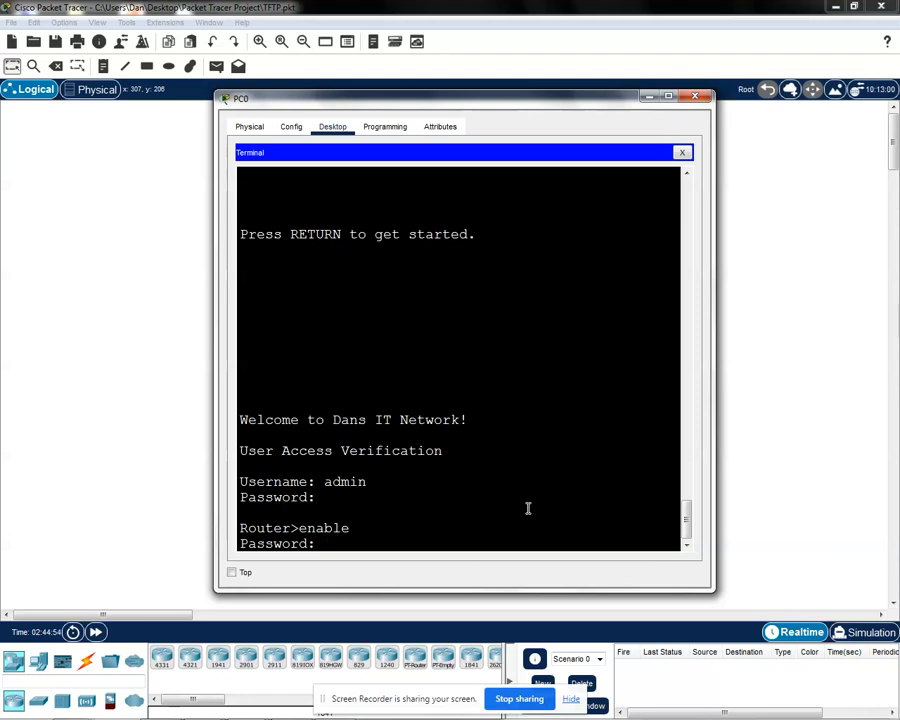
key(Return)
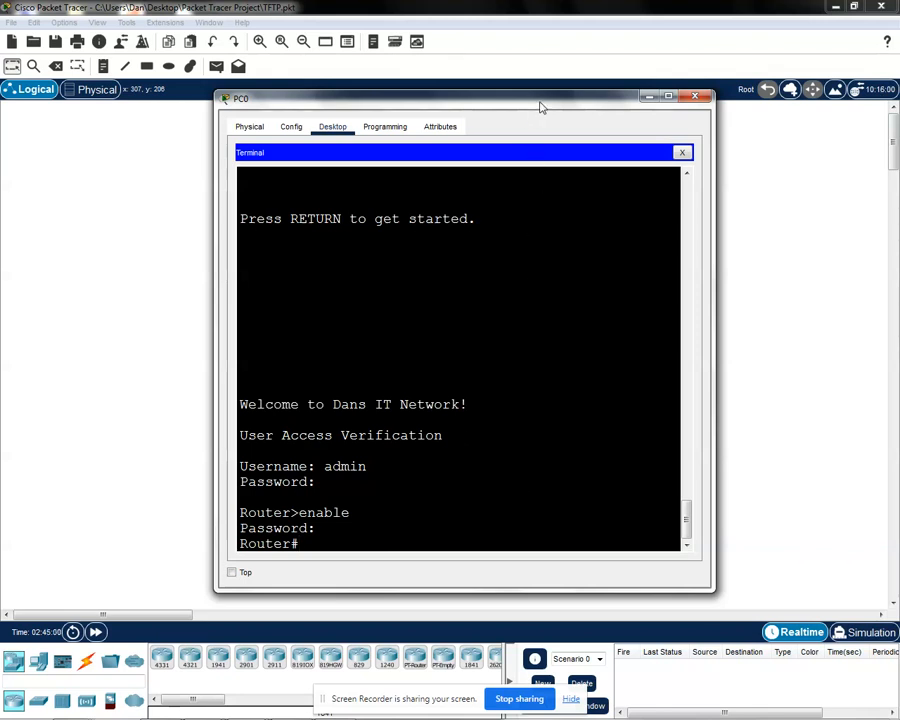
drag(540, 107, 536, 102)
drag(302, 538, 230, 538)
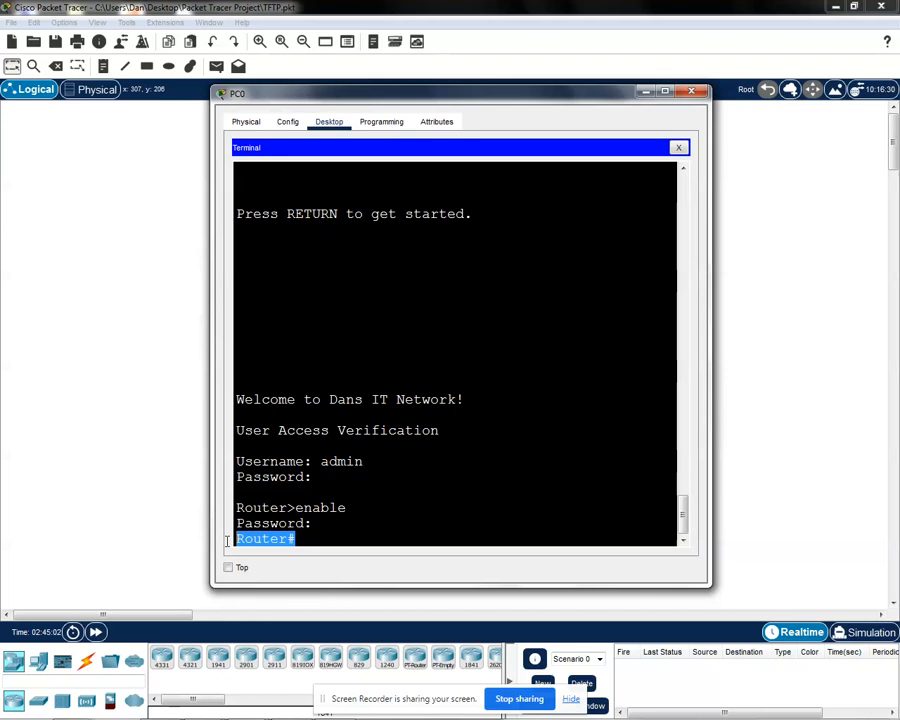
click(310, 538)
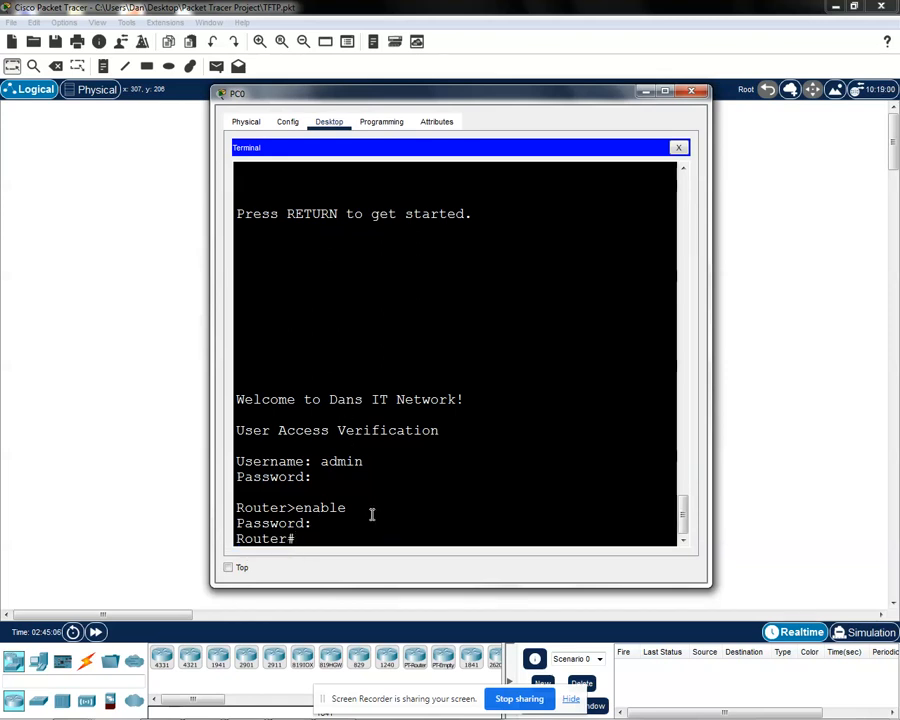
Step: Display the router's complete running configuration with show run, paging through to its end
text(show run)
key(Return)
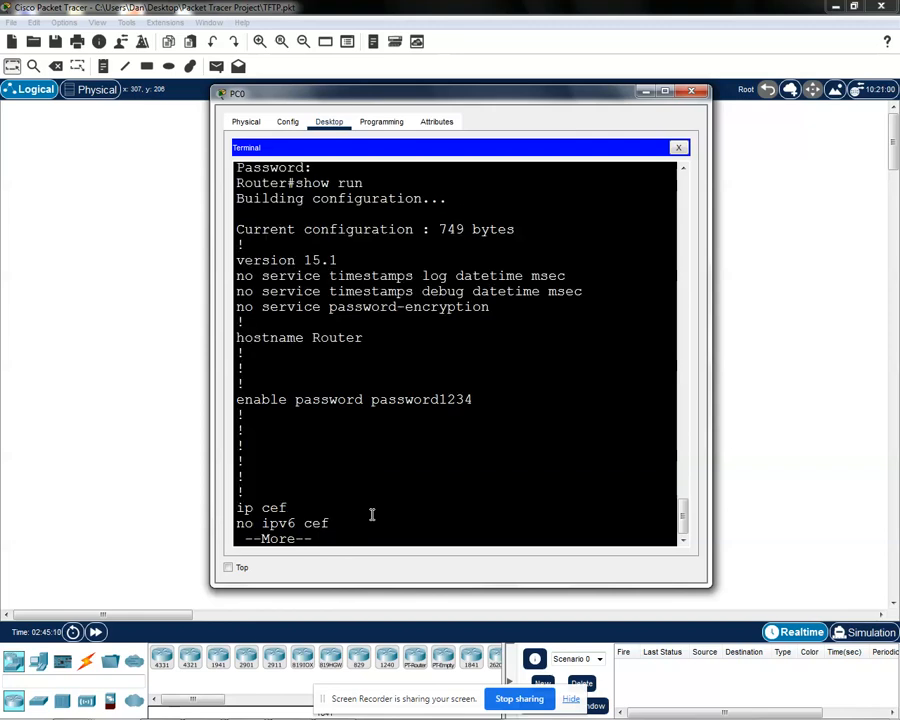
key(space)
key(space)
key(space)
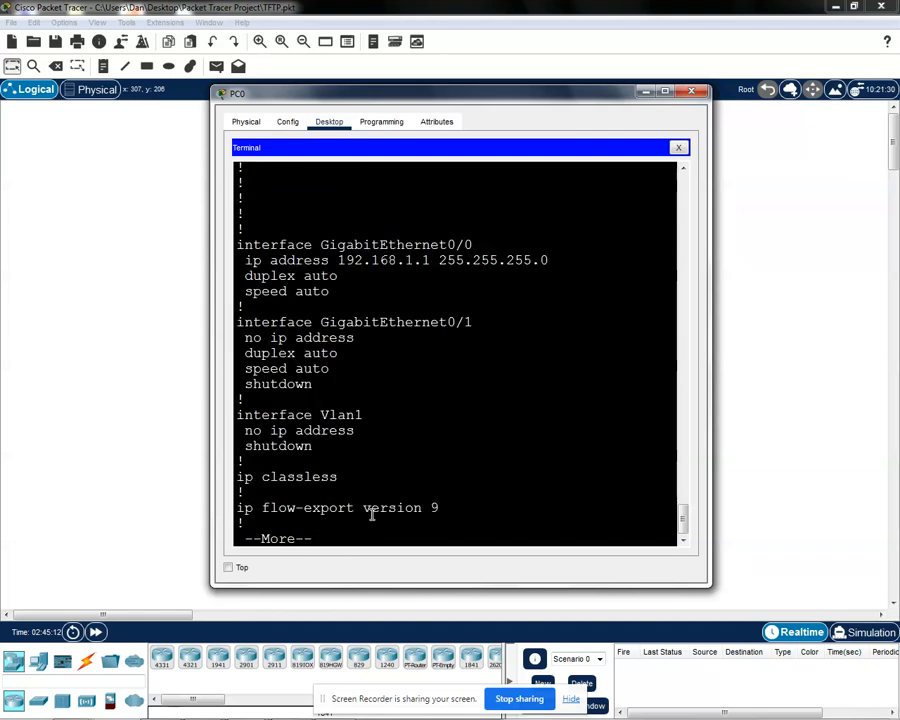
Step: Examine the enable password and the admin user entry in the running configuration
scroll(410, 458, up, 6)
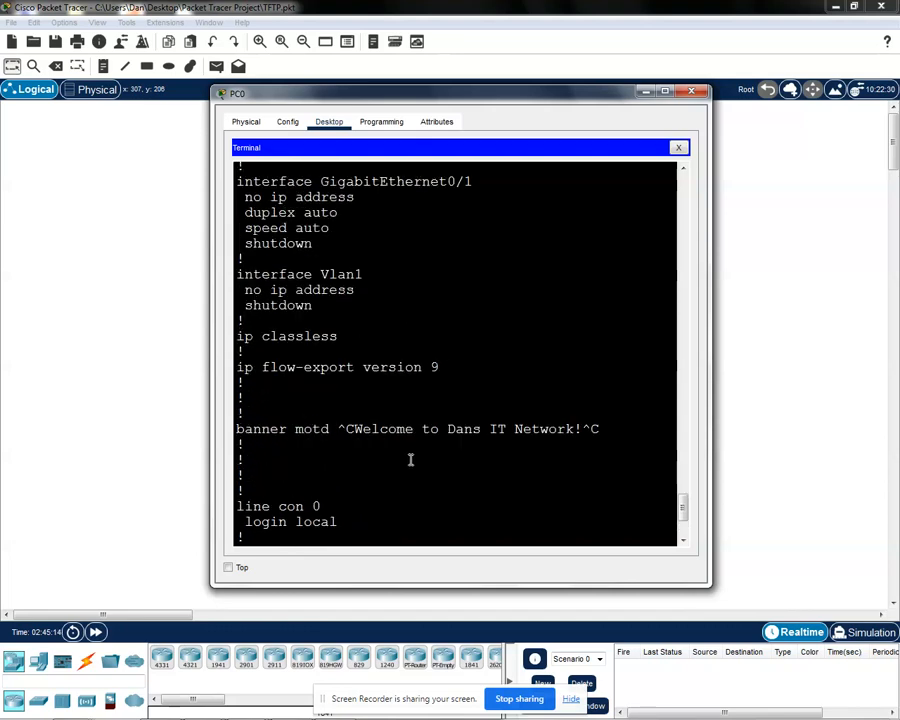
scroll(410, 458, up, 10)
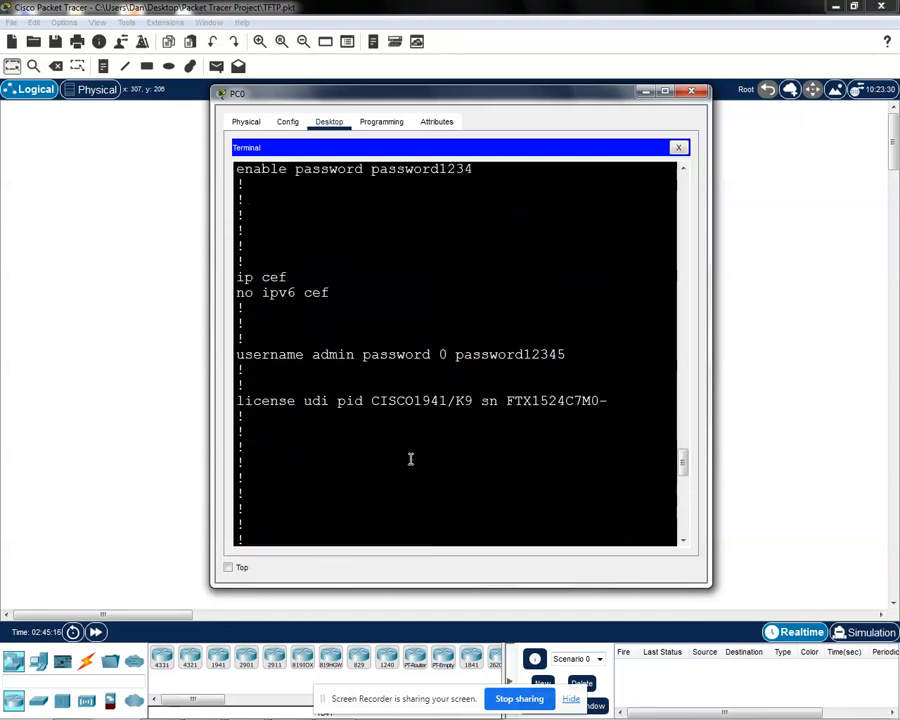
scroll(410, 458, up, 1)
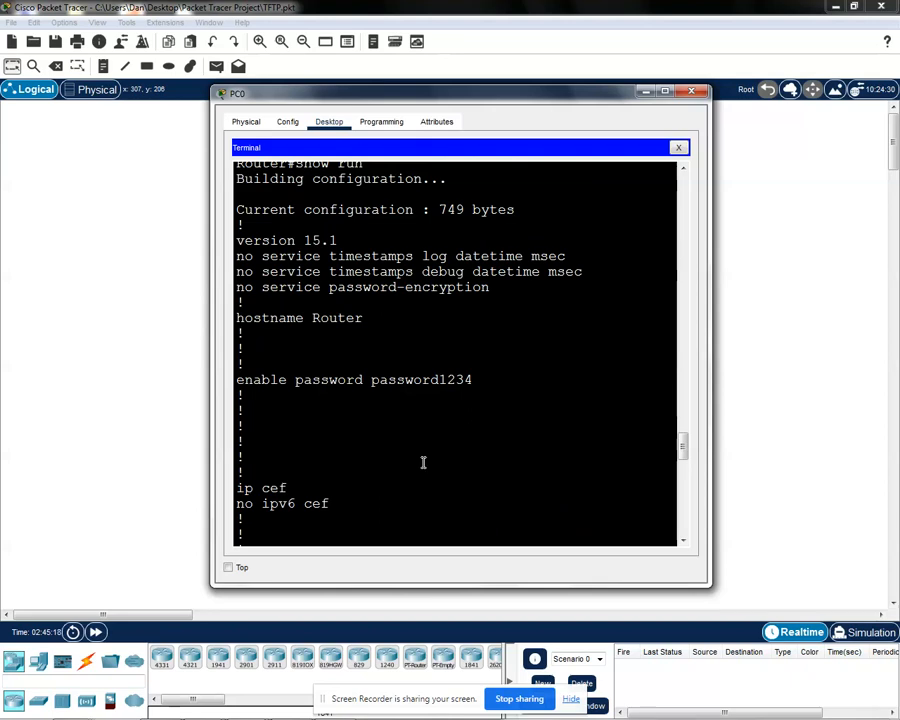
scroll(418, 447, up, 1)
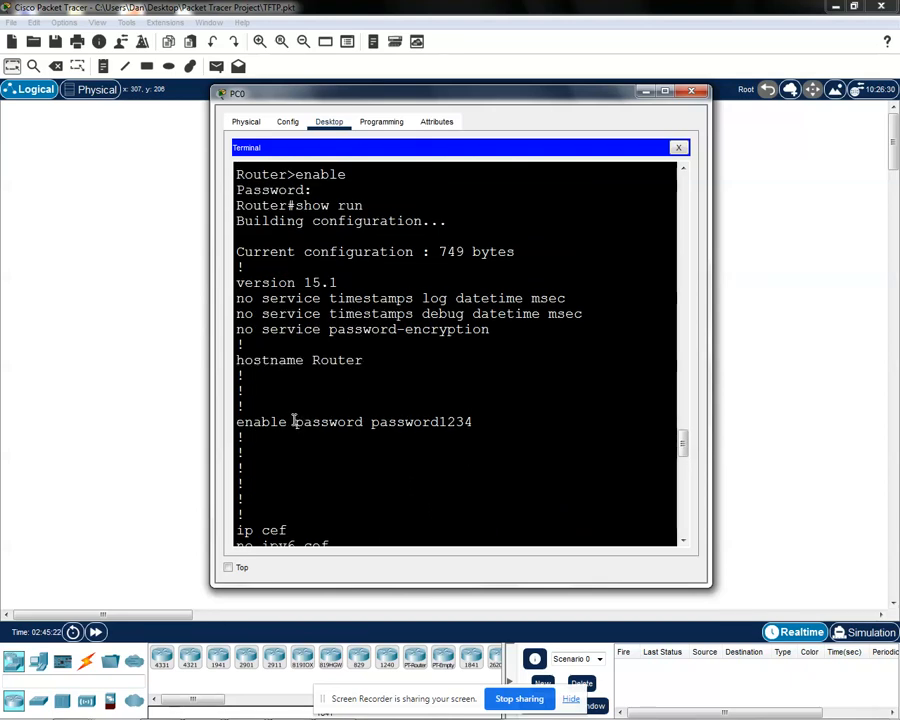
drag(476, 422, 293, 421)
click(318, 452)
drag(371, 422, 456, 430)
click(421, 470)
scroll(421, 470, down, 2)
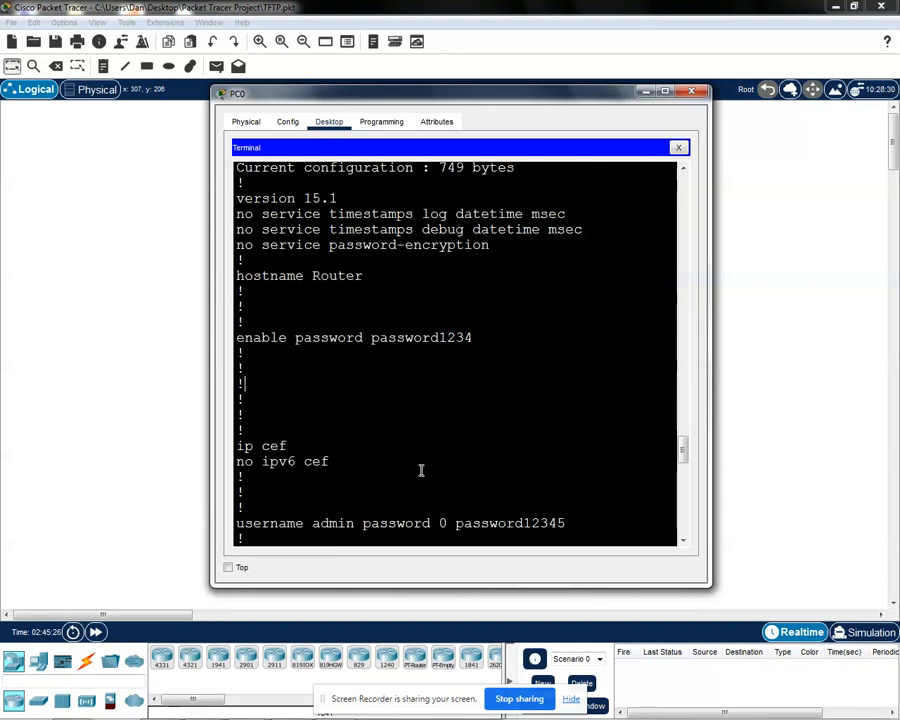
scroll(421, 470, down, 2)
drag(240, 438, 599, 440)
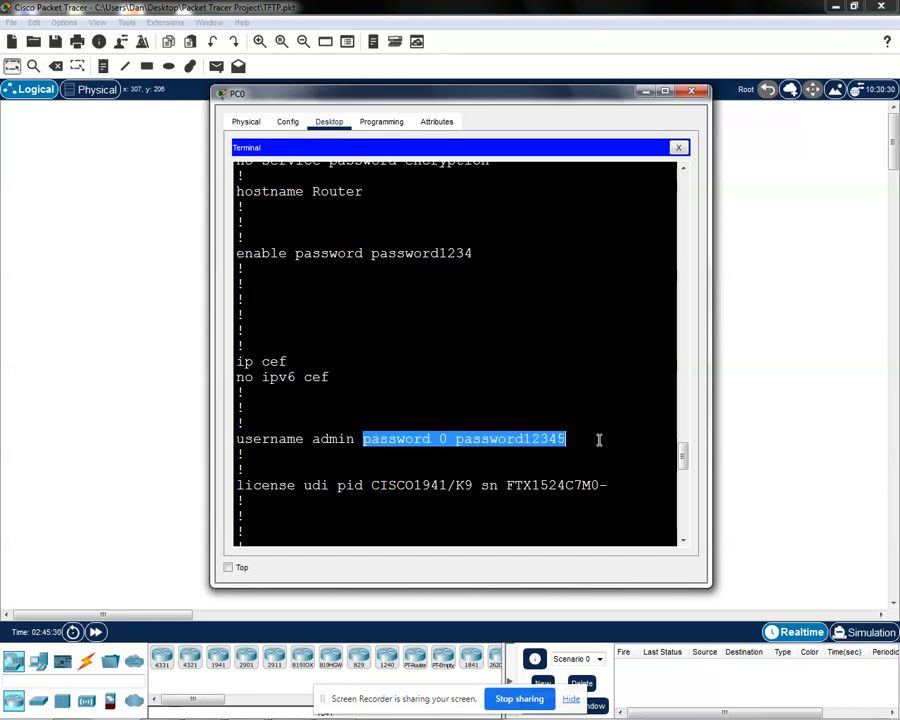
click(601, 440)
Step: Examine the IP address and settings of interface GigabitEthernet0/0 in the running configuration
scroll(572, 462, down, 6)
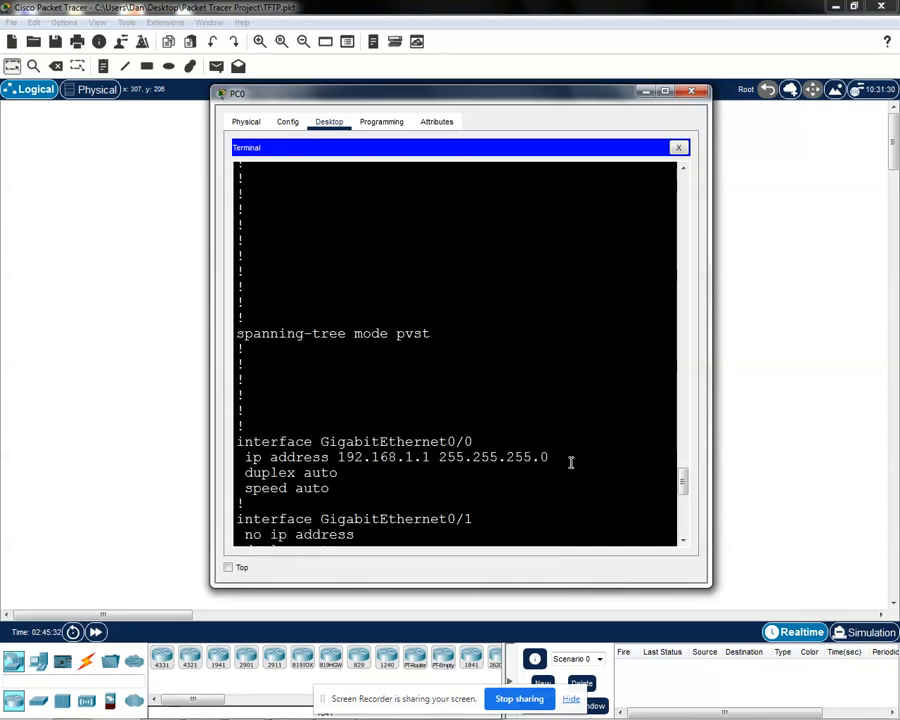
scroll(571, 462, down, 1)
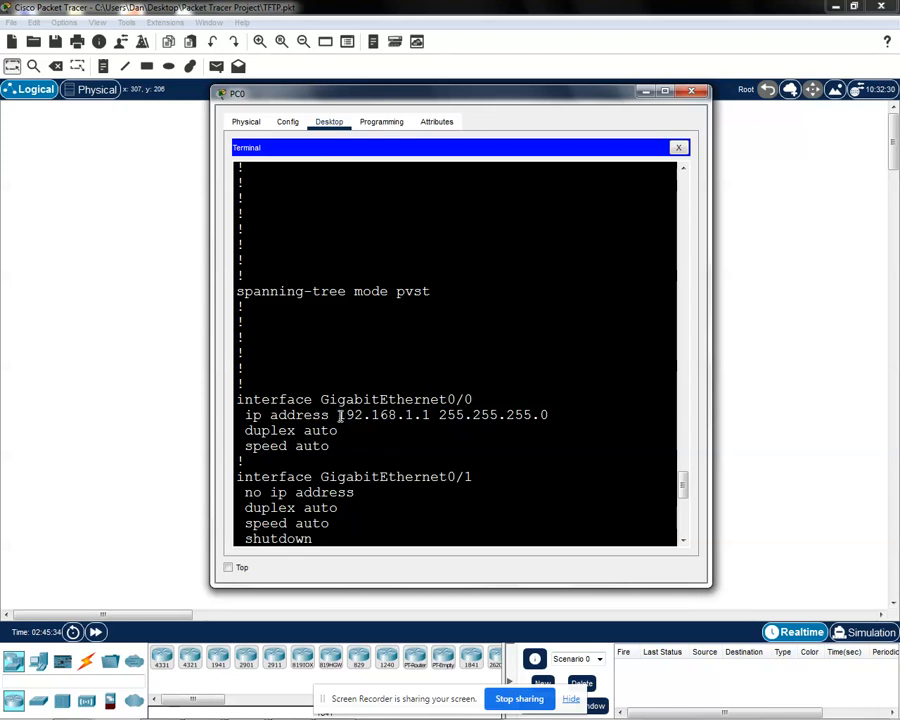
drag(339, 416, 444, 422)
click(408, 450)
drag(350, 442, 241, 400)
click(385, 451)
Step: Examine the banner motd entry and the line settings at the end of the running configuration
scroll(423, 452, down, 7)
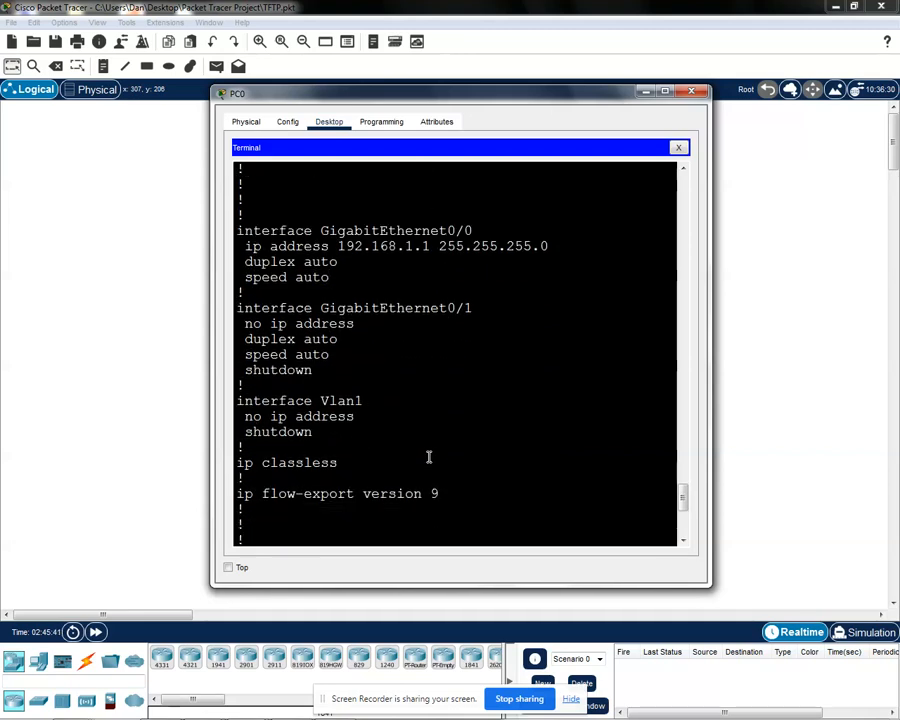
scroll(420, 452, down, 1)
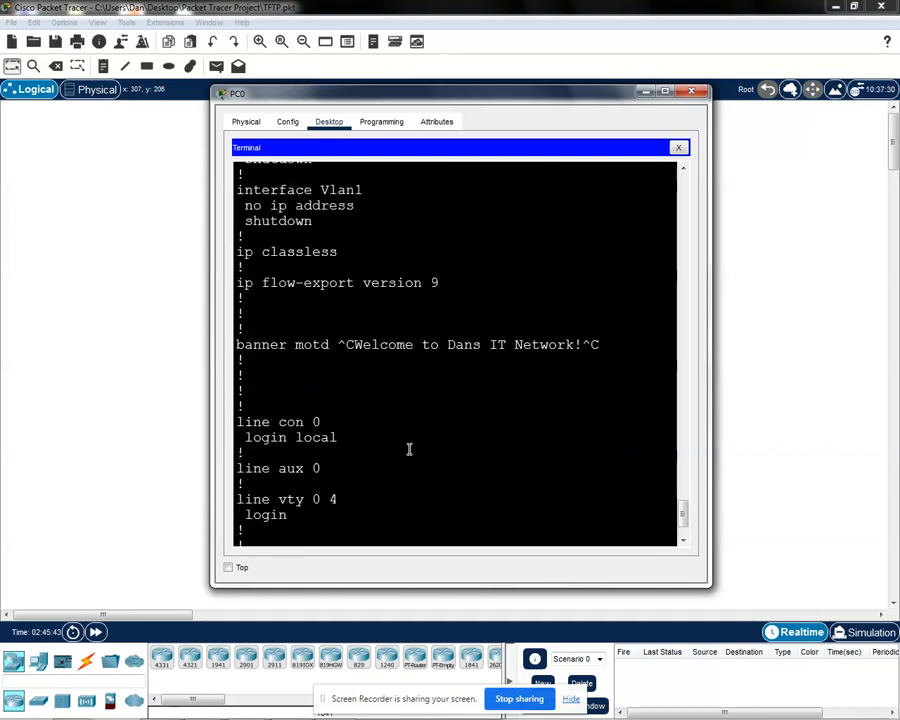
drag(237, 344, 580, 364)
scroll(688, 528, down, 2)
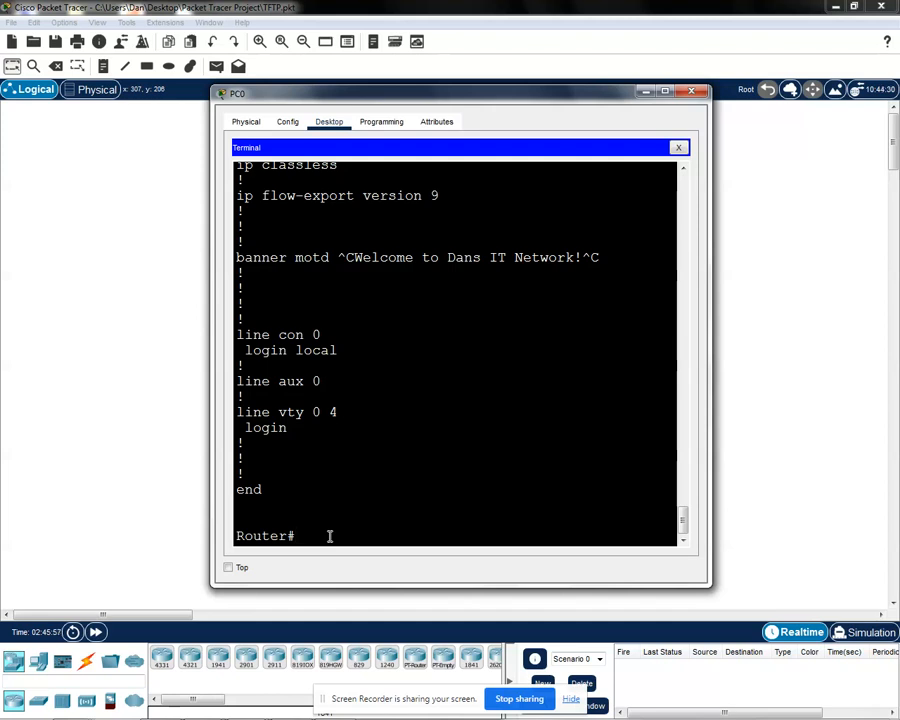
Step: Start backing up the configuration from the router prompt with the command copy running-config tftp
triple_click(292, 536)
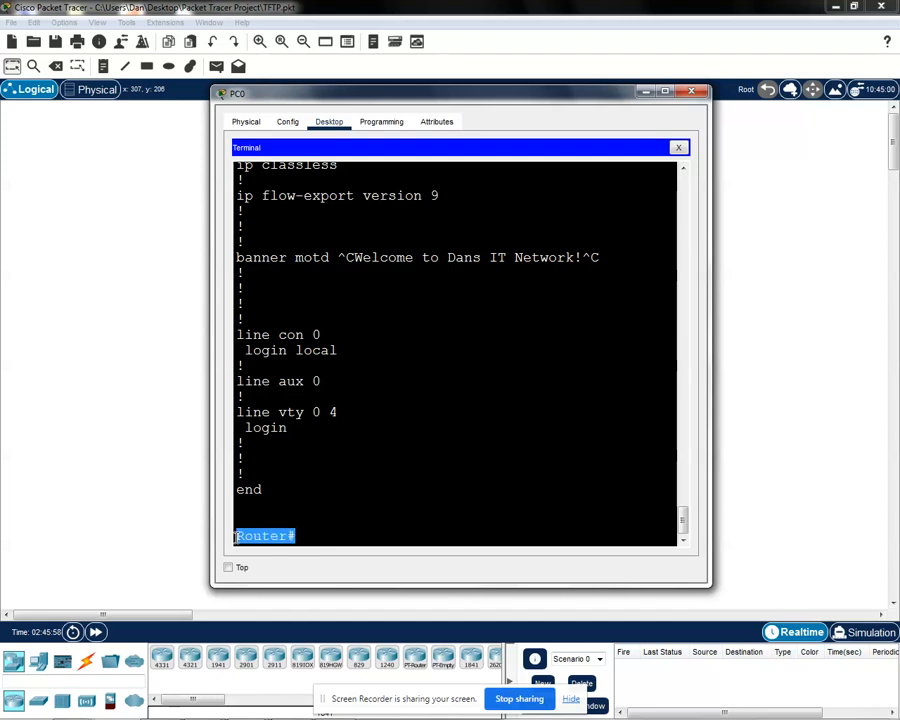
click(313, 536)
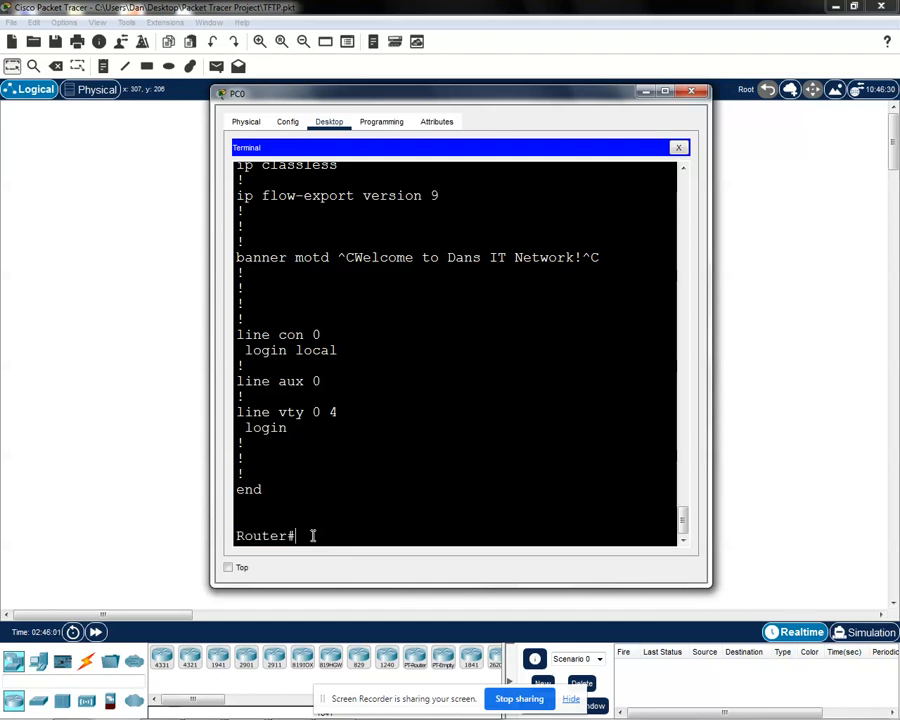
text(copy running-cong)
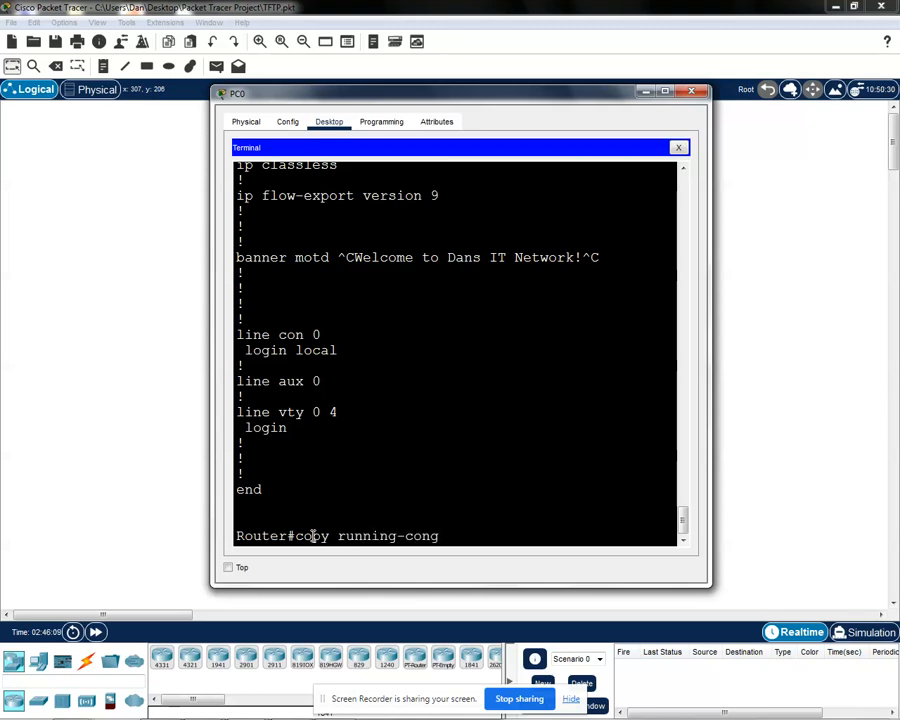
key(BackSpace)
text(fig tftp)
key(Return)
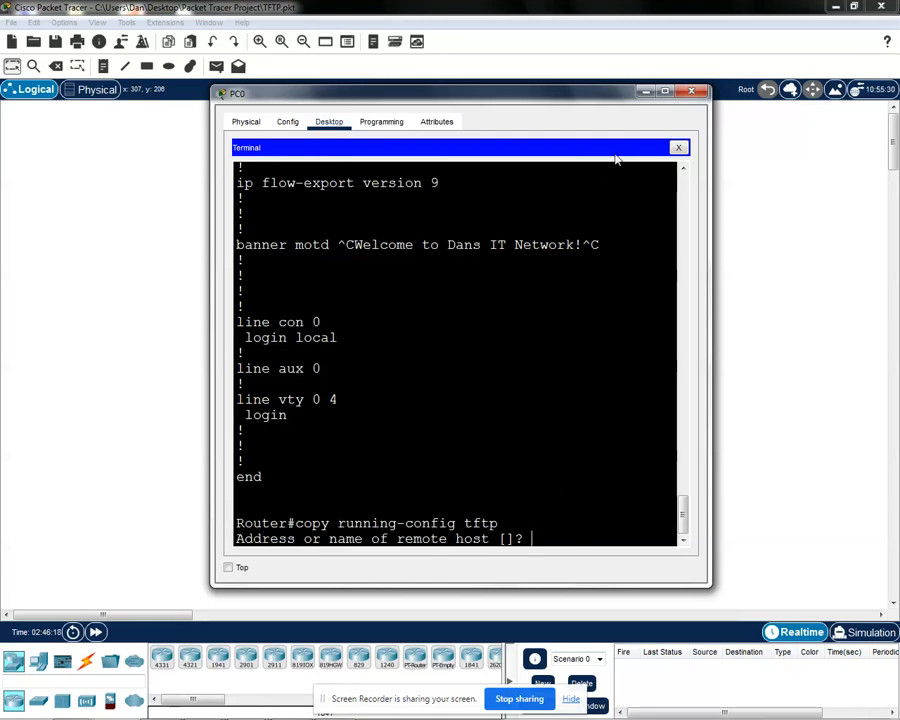
Step: Arrange the workspace so PC0's terminal and the whole network topology, including the TFTP server's address label, are visible side by side
drag(558, 95, 368, 106)
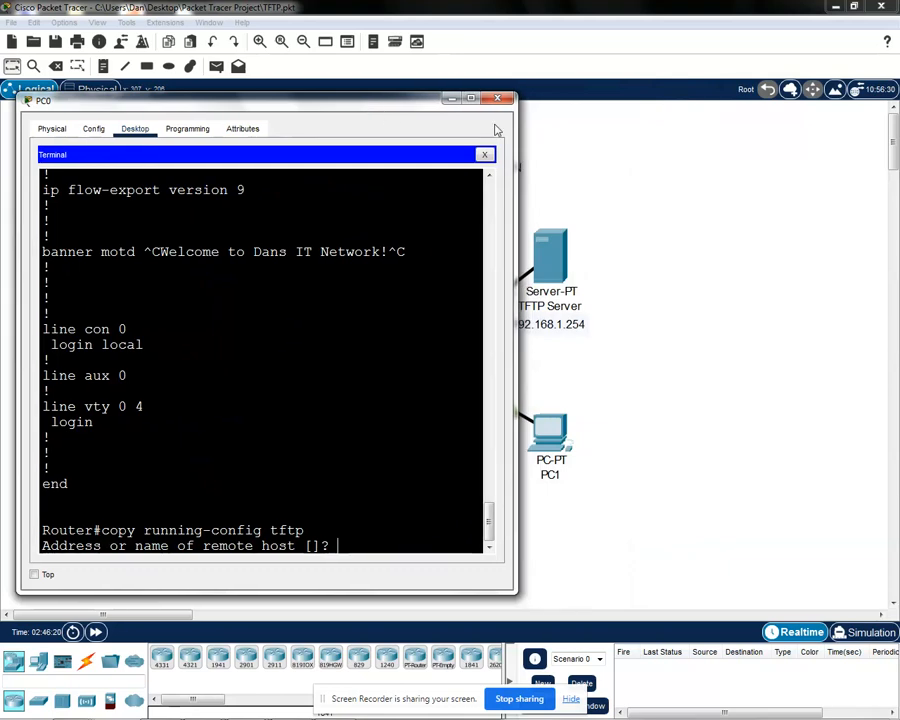
click(540, 205)
drag(268, 132, 635, 542)
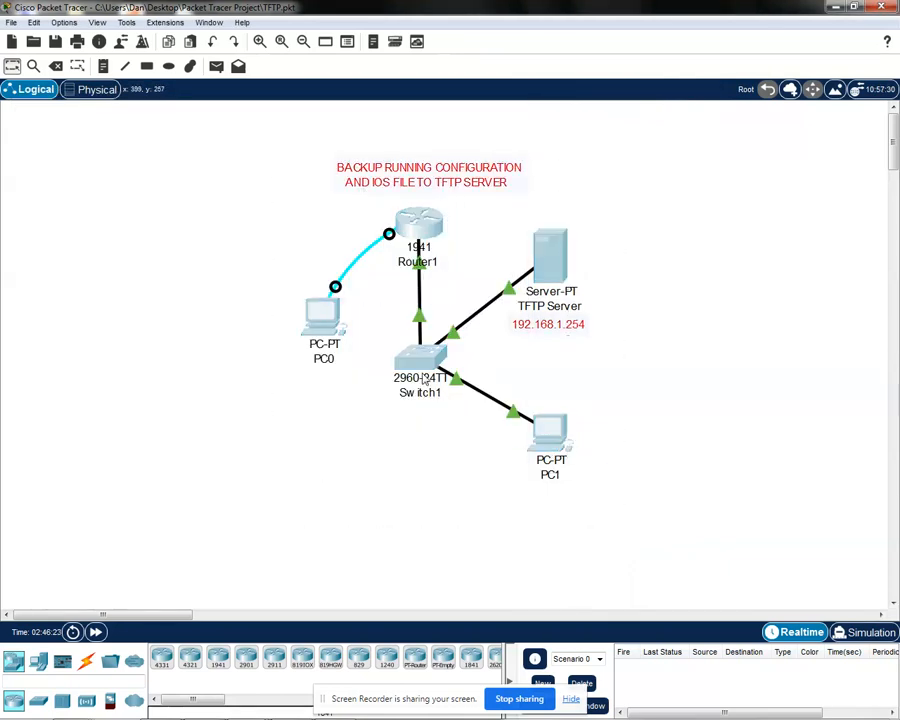
drag(421, 365, 701, 385)
key(alt+Tab)
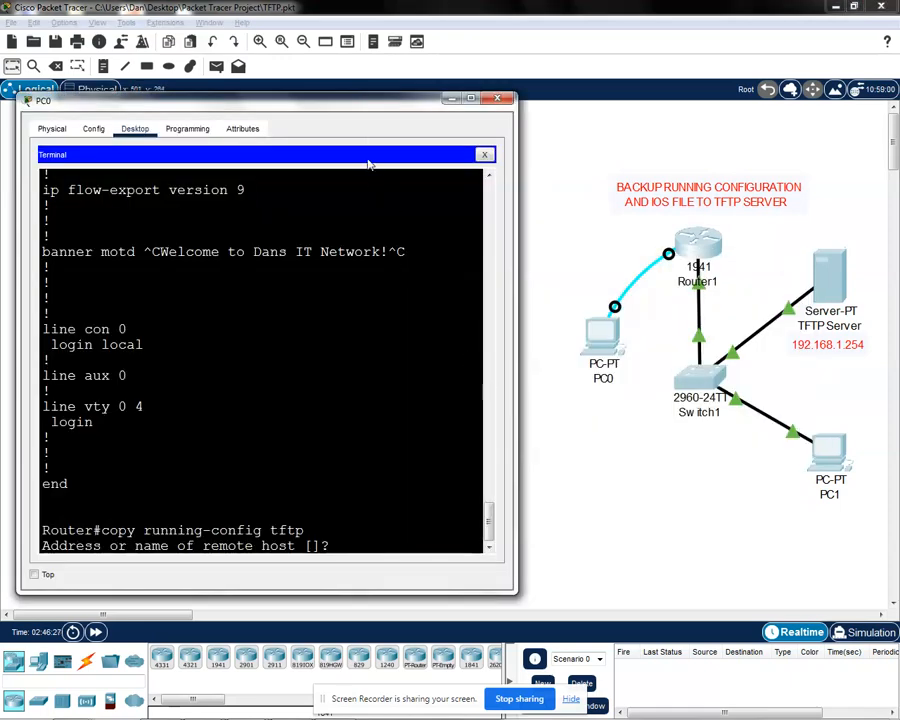
drag(382, 108, 402, 102)
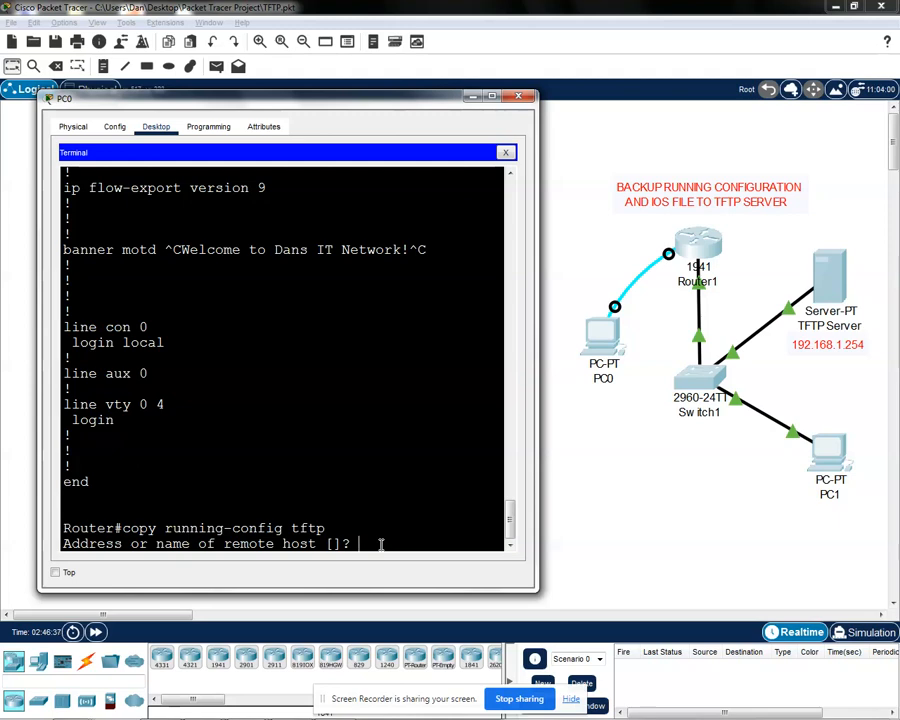
Step: Give 192.168.1.254 as the remote host address for the configuration copy
text(192.168.1.254)
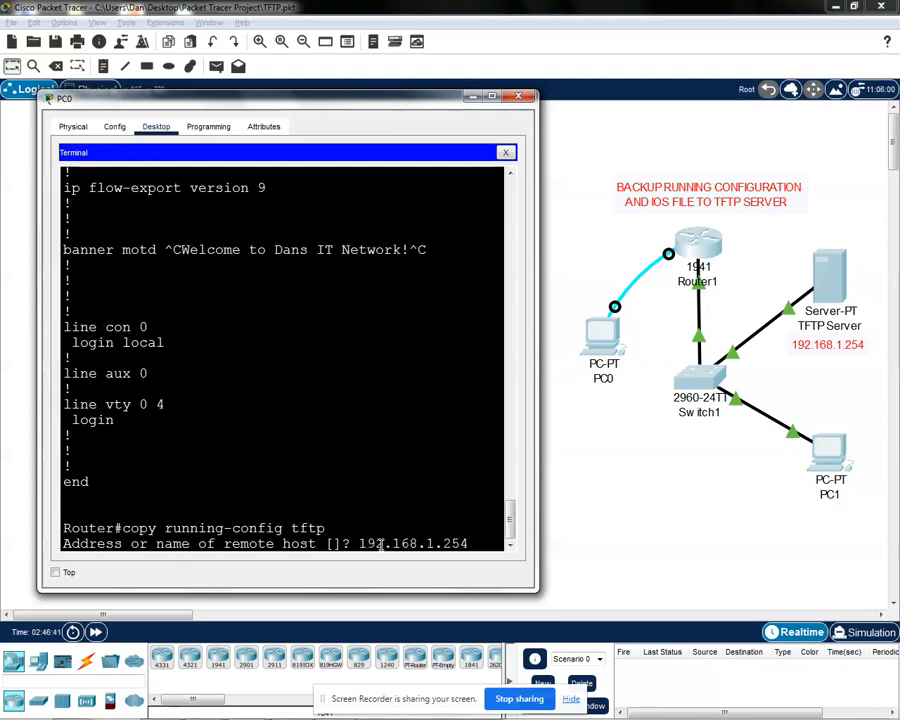
key(Return)
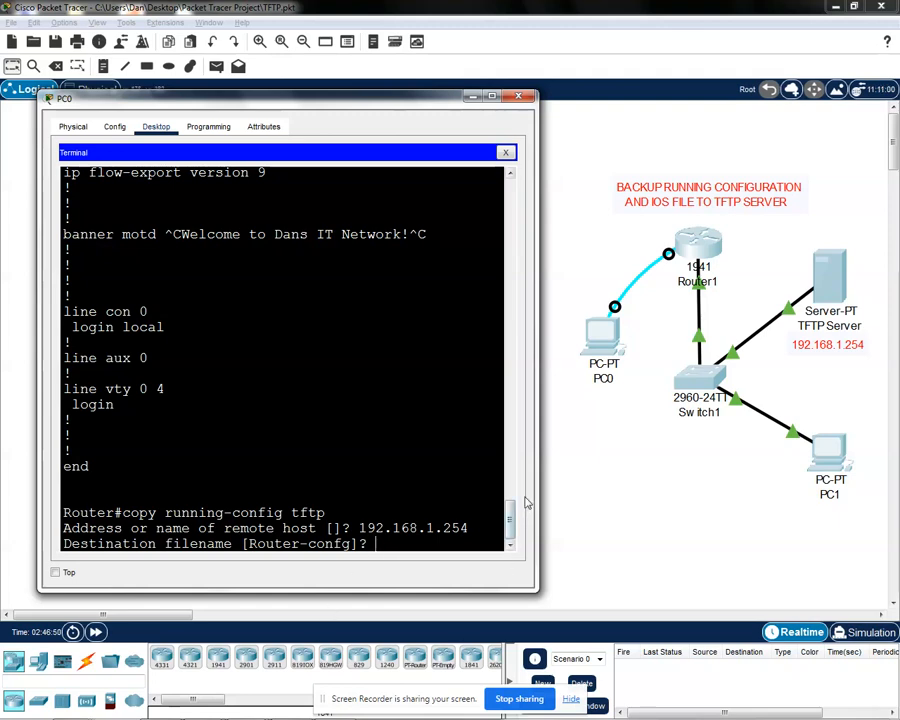
Step: Widen PC0's window and save the configuration on the TFTP server under the destination filename dansitnetwork-config
drag(537, 494, 595, 493)
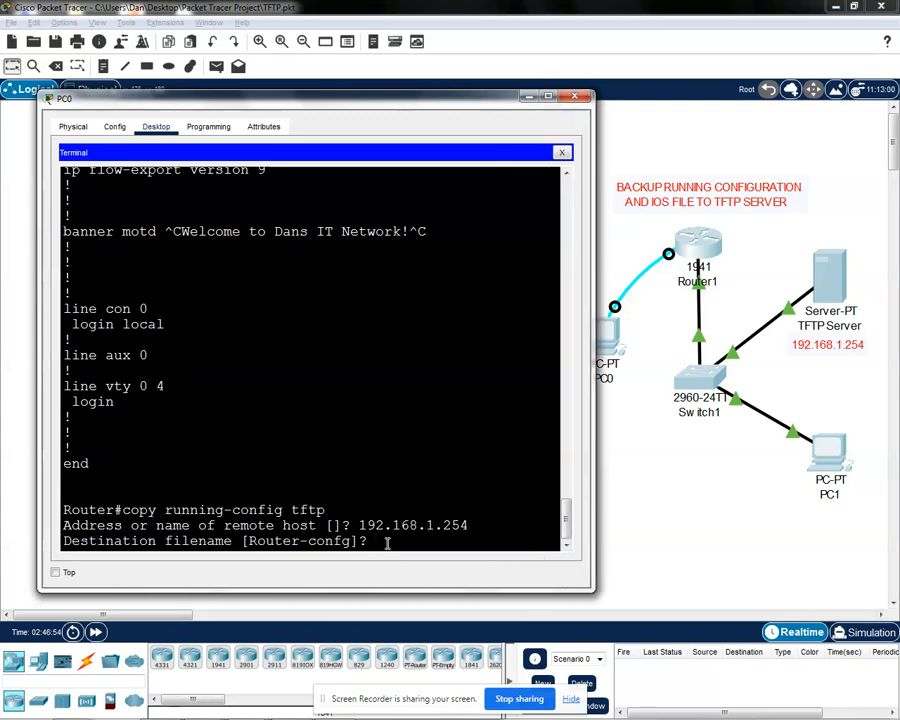
text(dansitnetwork)
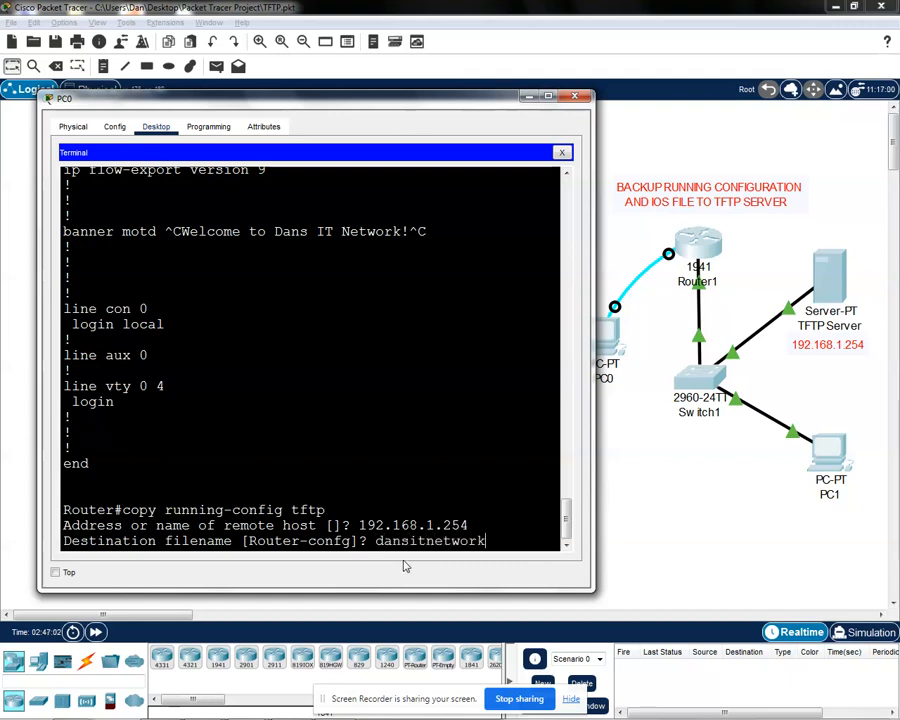
text(-config)
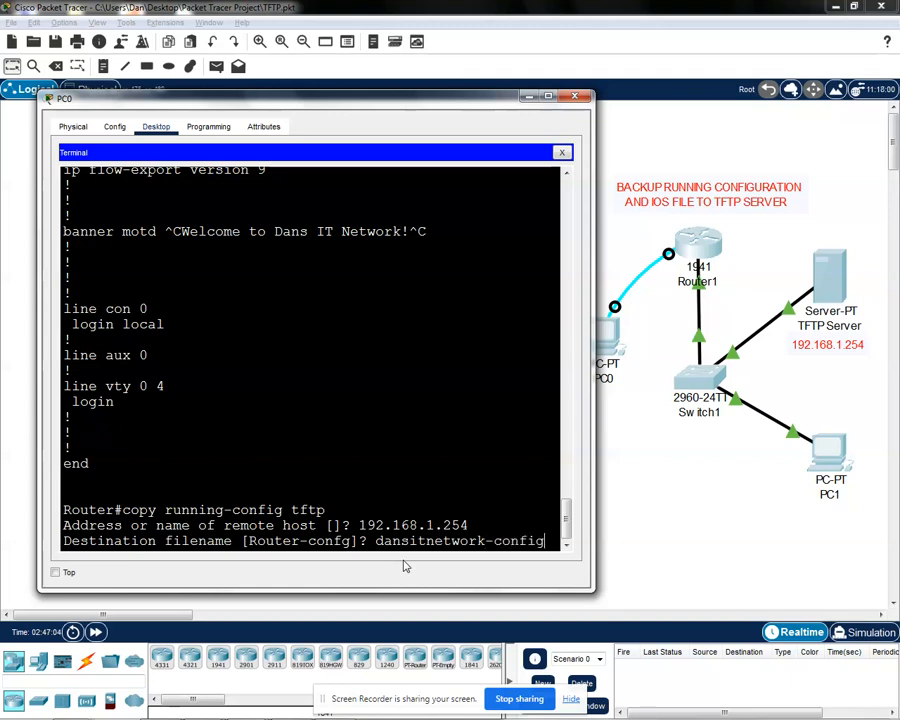
key(Return)
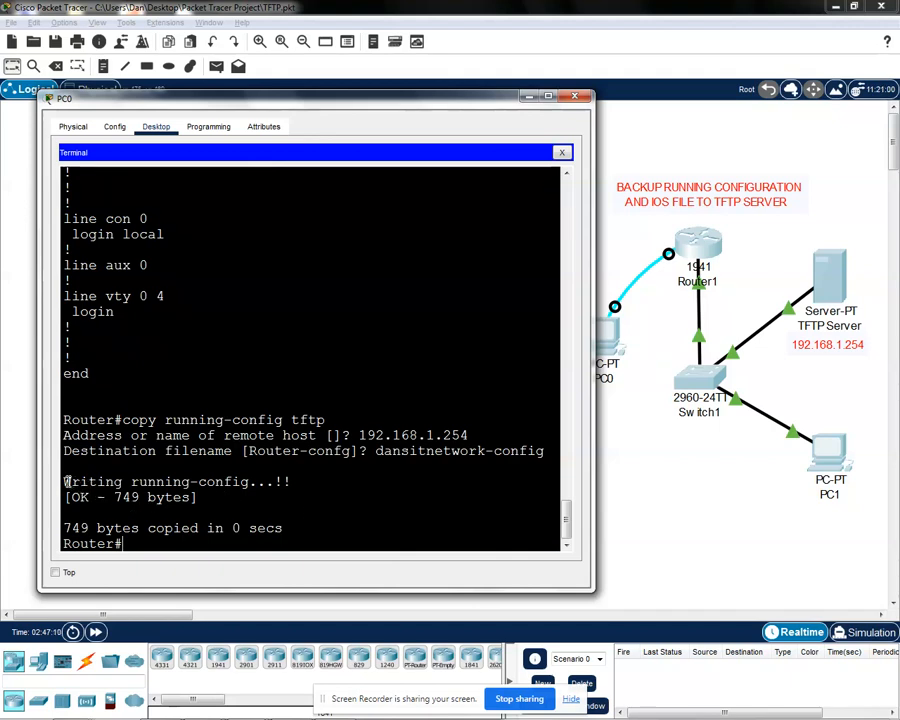
Step: Check the copy output for the write status and the number of bytes transferred
drag(64, 482, 266, 483)
click(126, 506)
drag(79, 497, 192, 497)
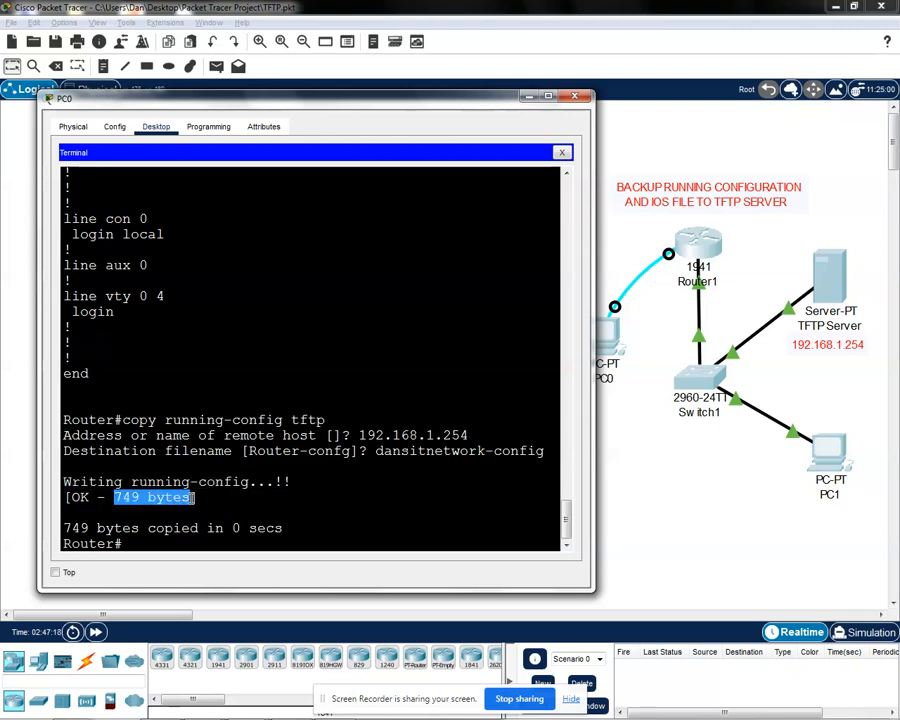
click(194, 497)
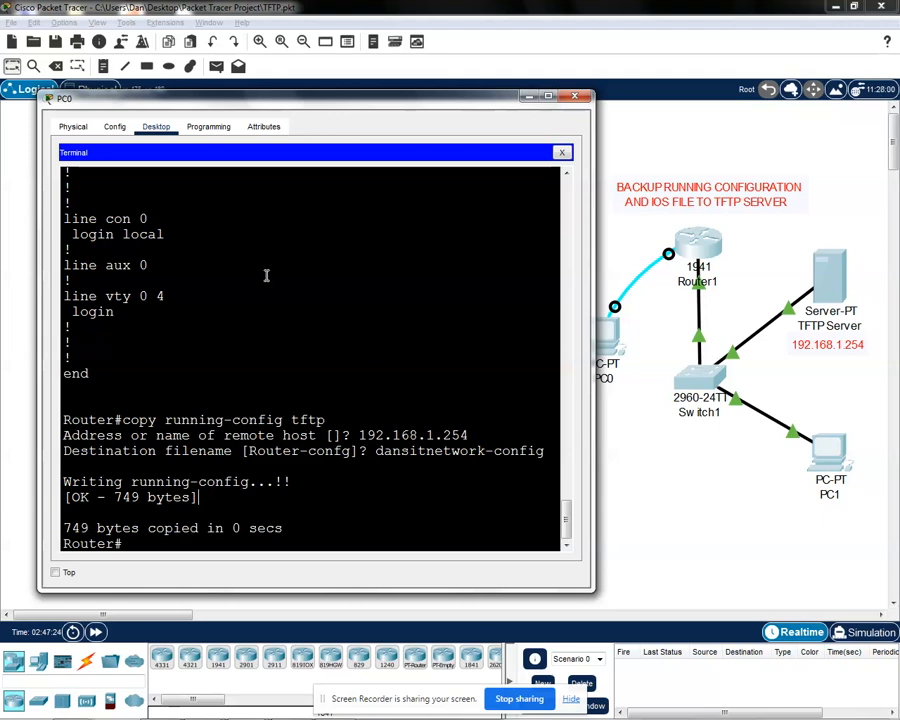
drag(357, 110, 356, 102)
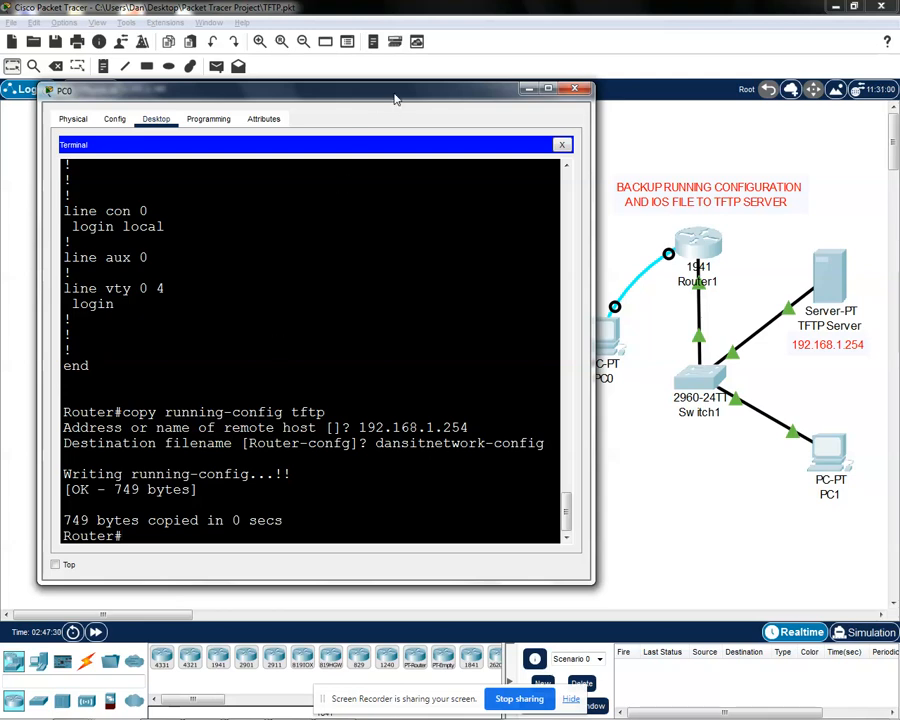
drag(397, 98, 390, 95)
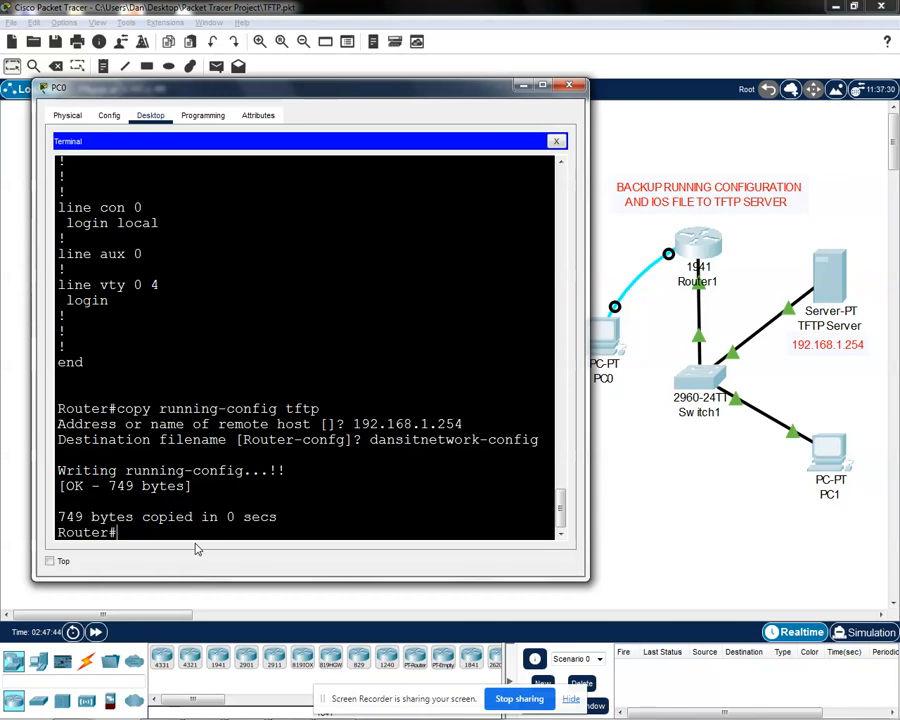
drag(328, 90, 331, 86)
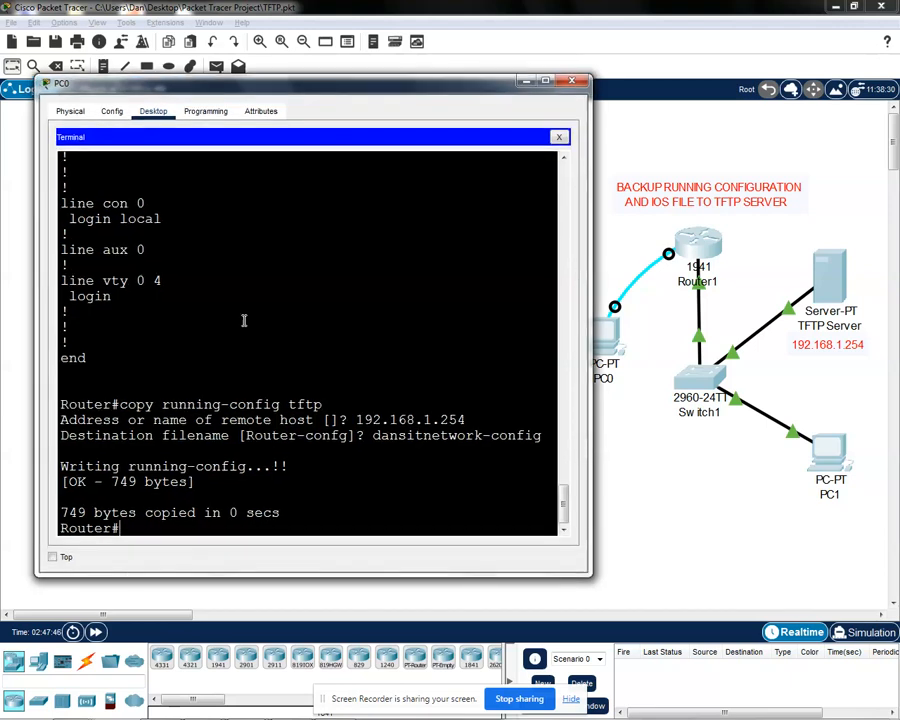
drag(122, 528, 59, 527)
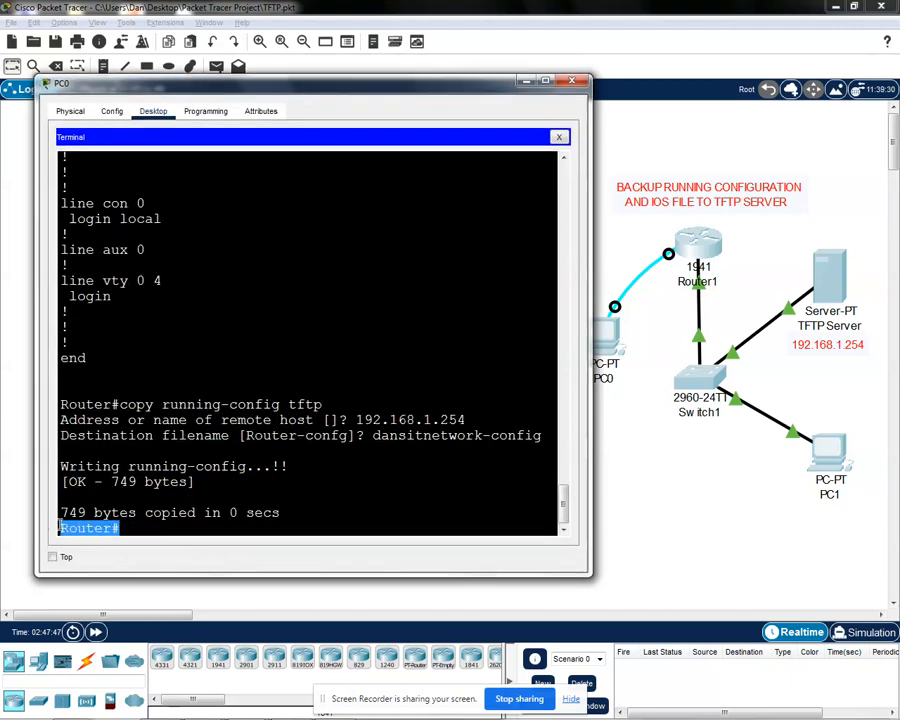
click(140, 522)
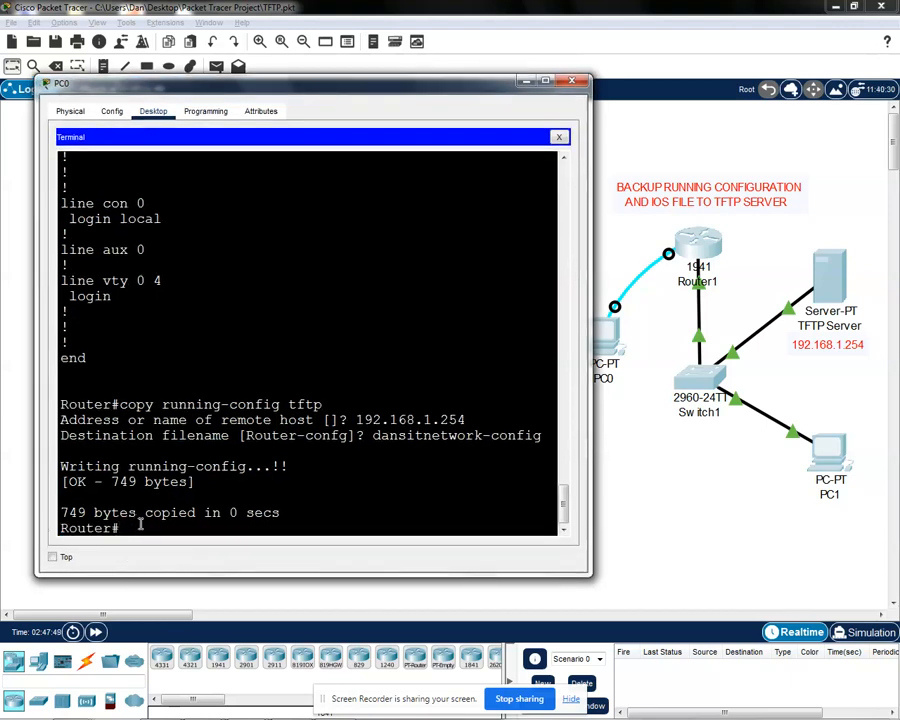
Step: List the contents of the router's flash memory with the show flash command
text(show flash)
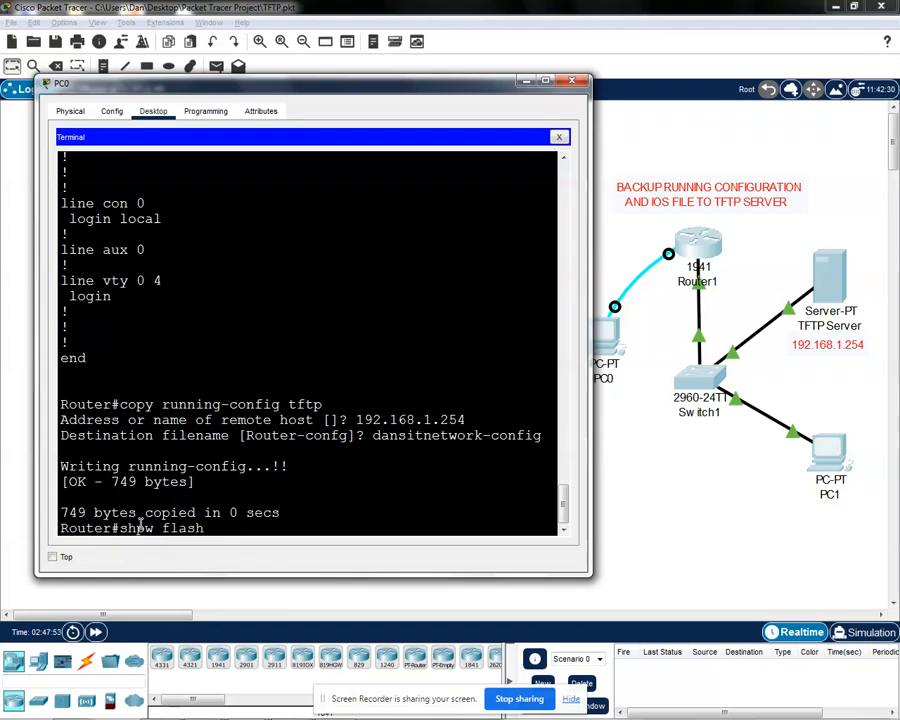
key(Return)
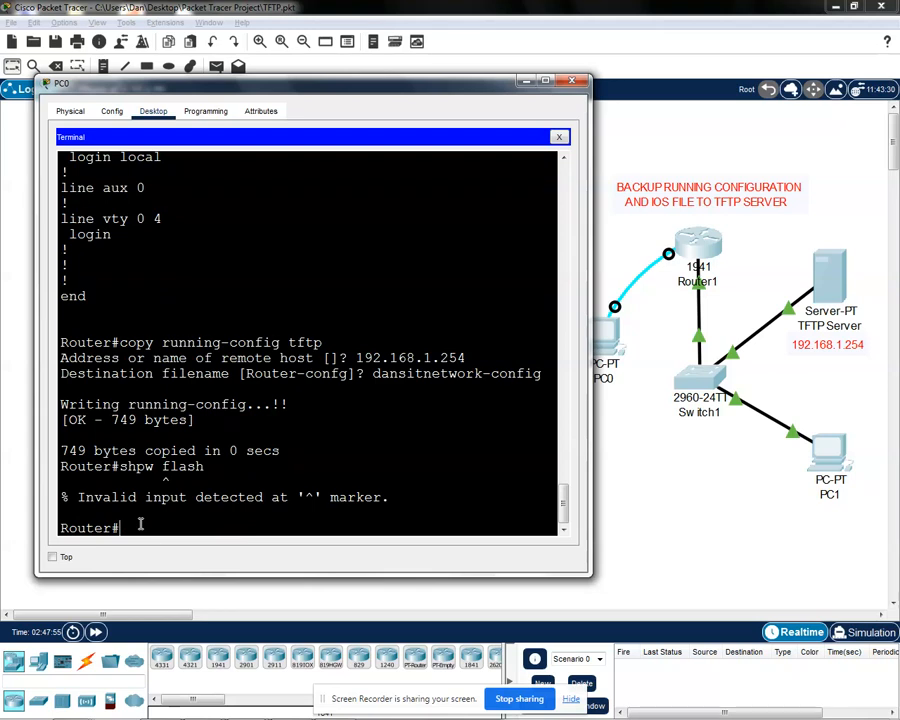
key(Up)
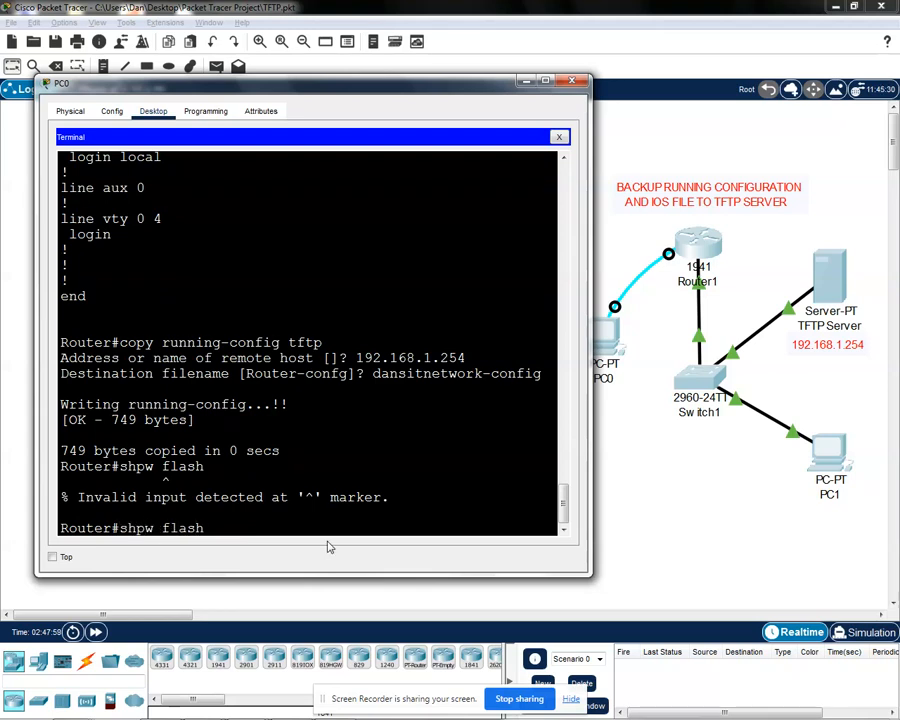
key(BackSpace)
text(o)
key(Return)
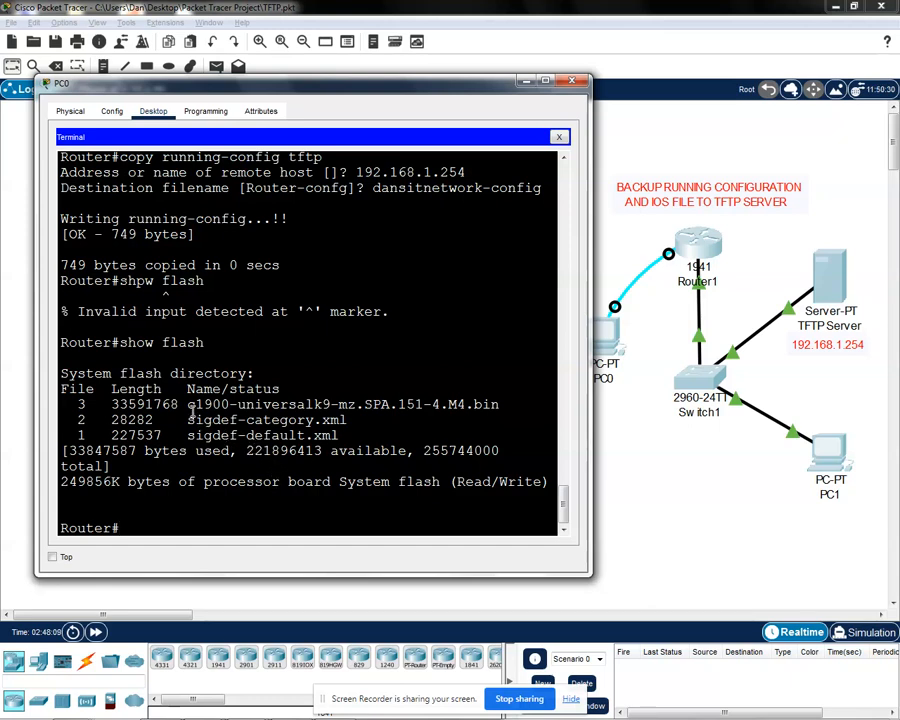
Step: Copy the IOS image filename c1900-universalk9-mz.SPA.151-4.M4.bin from the flash listing to the clipboard
drag(187, 404, 505, 404)
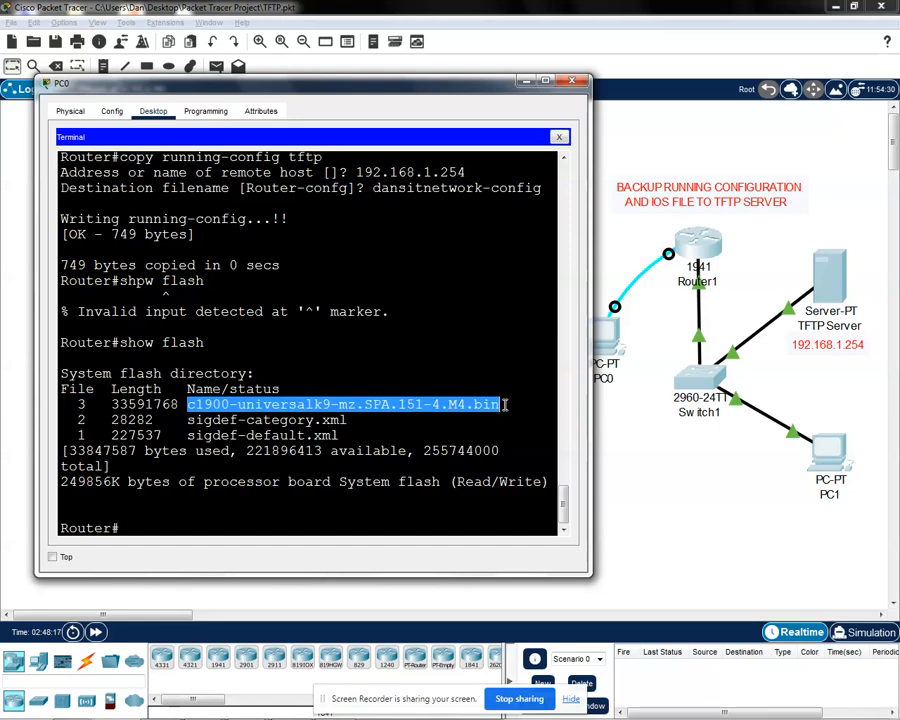
click(504, 405)
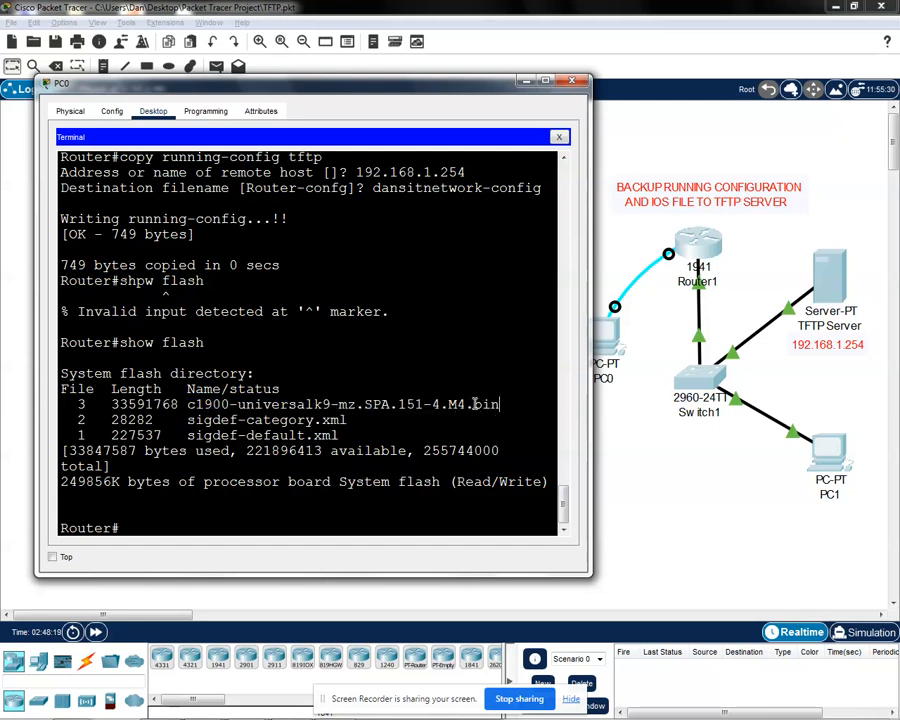
drag(502, 404, 187, 406)
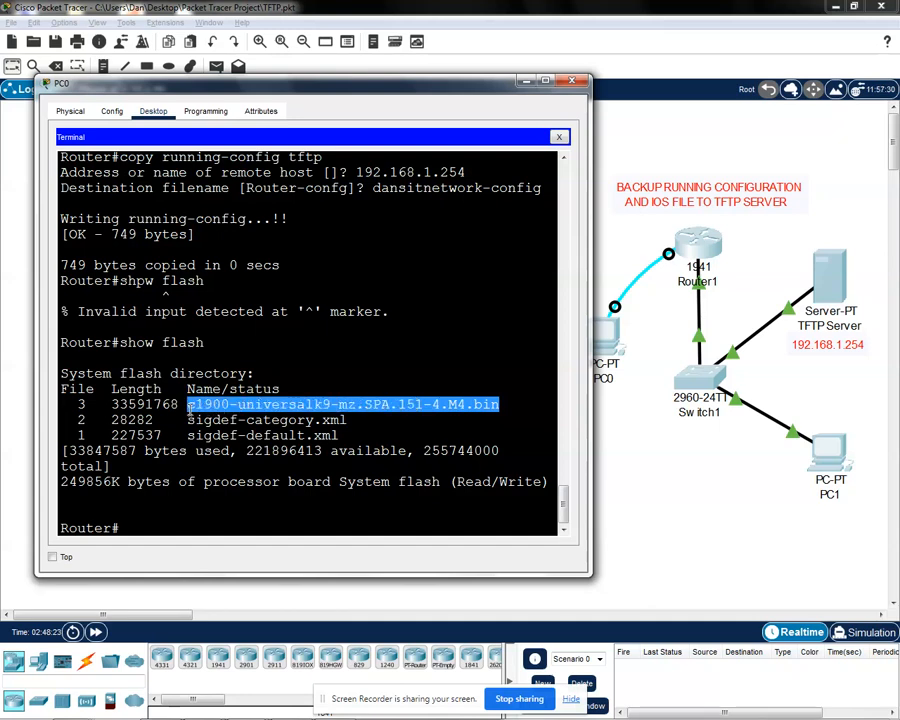
right_click(243, 404)
click(256, 411)
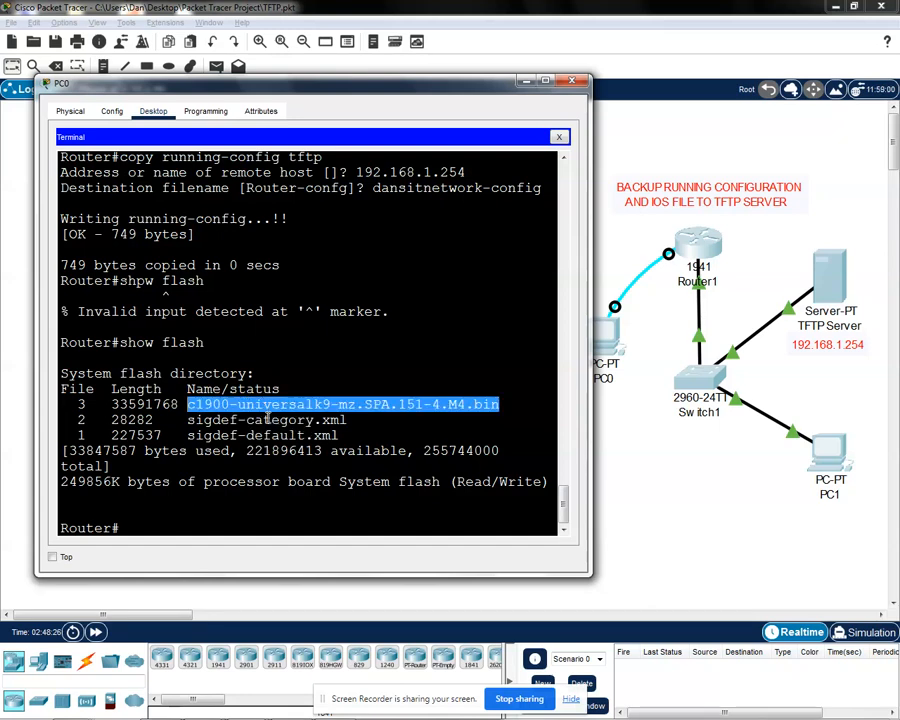
Step: Run copy flash tftp and supply c1900-universalk9-mz.SPA.151-4.M4.bin as the source filename
click(133, 527)
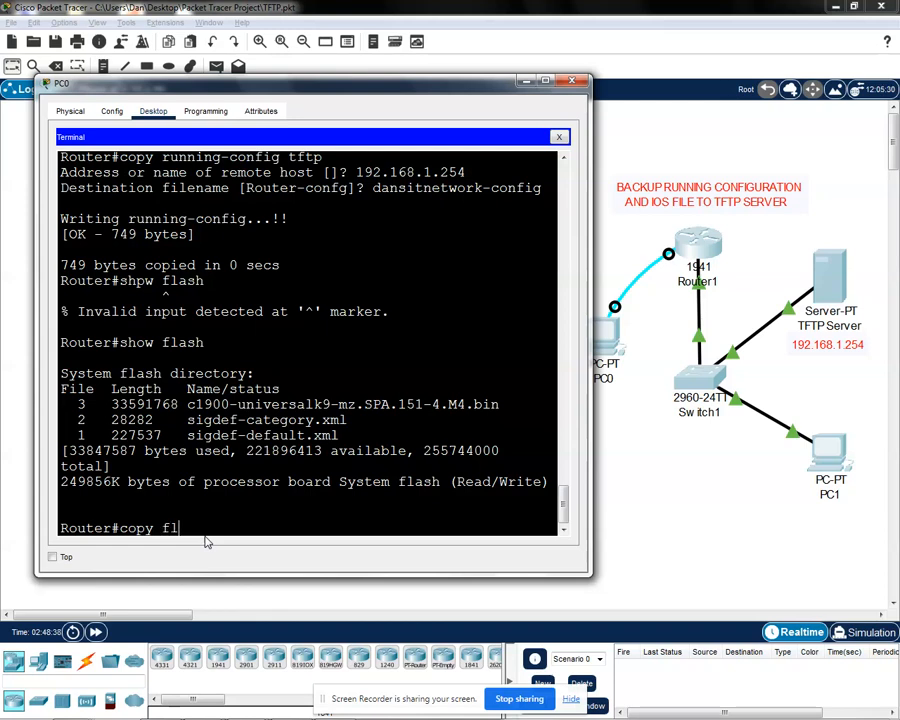
text(ash tftp)
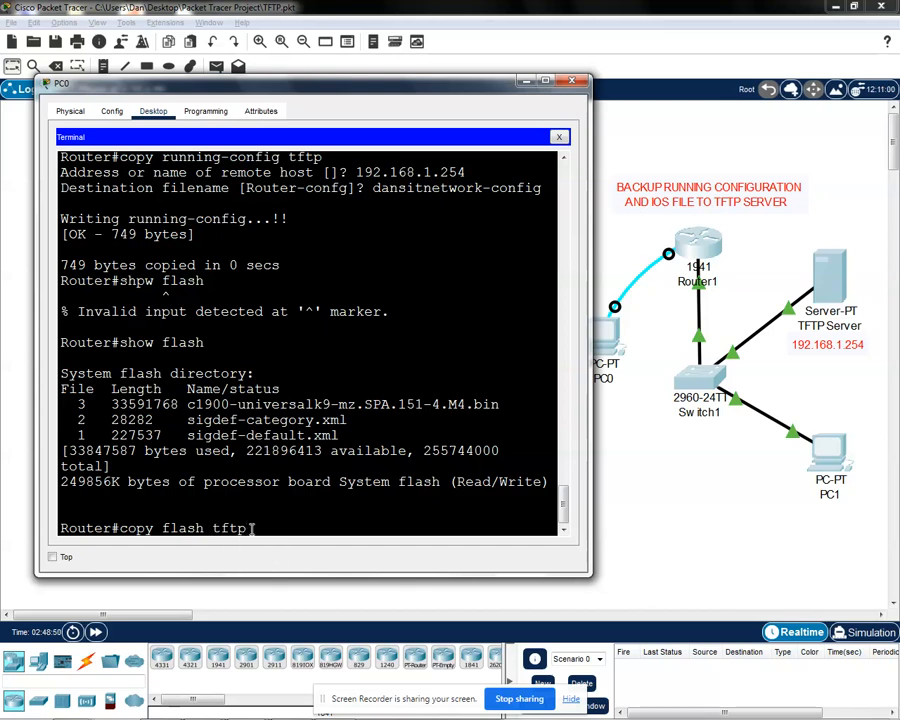
key(Return)
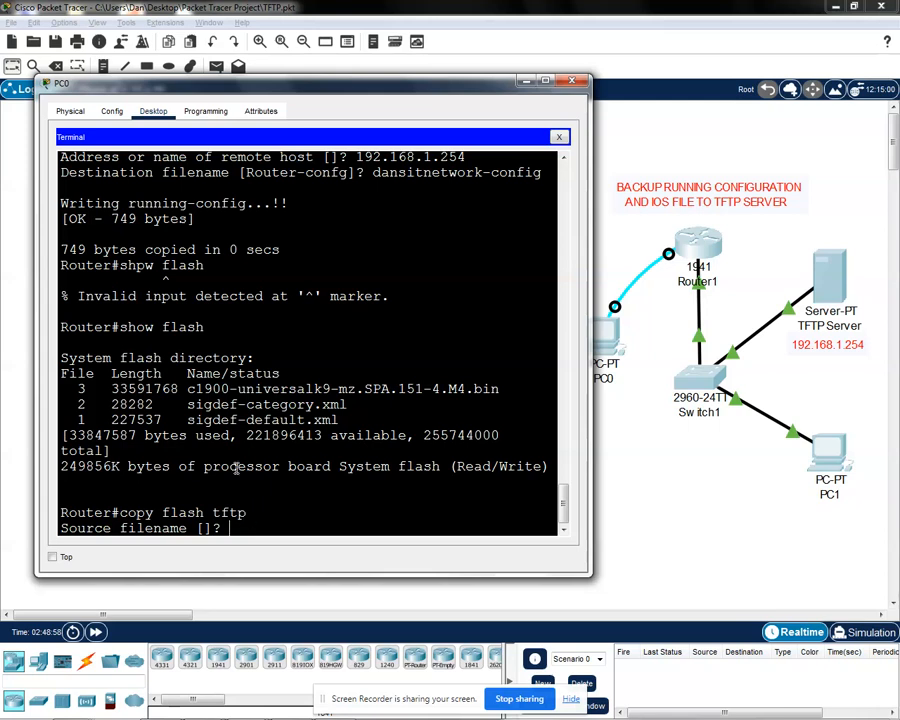
drag(187, 388, 496, 390)
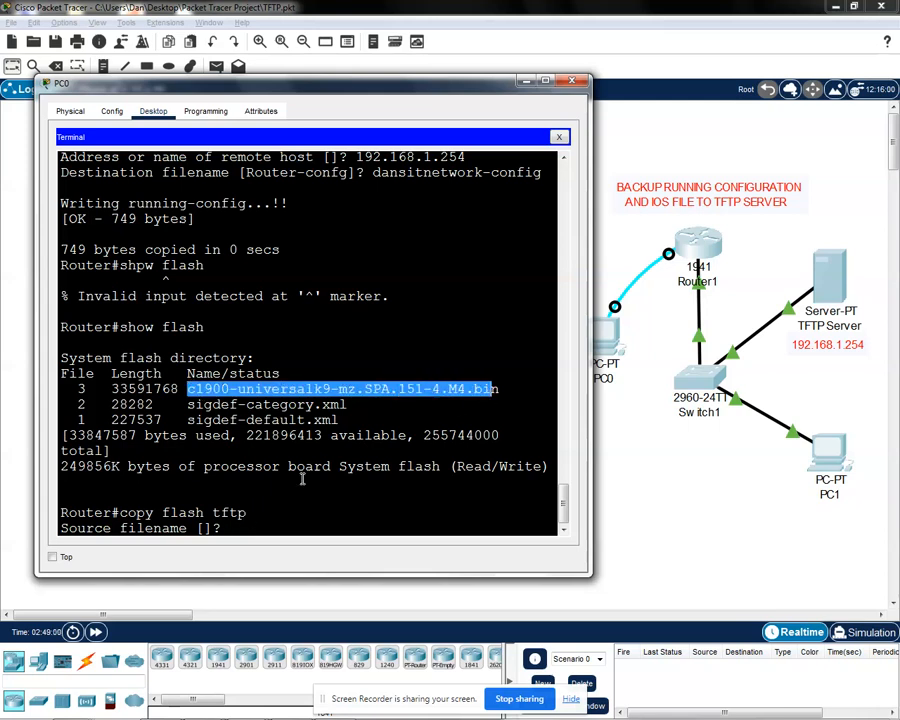
click(241, 527)
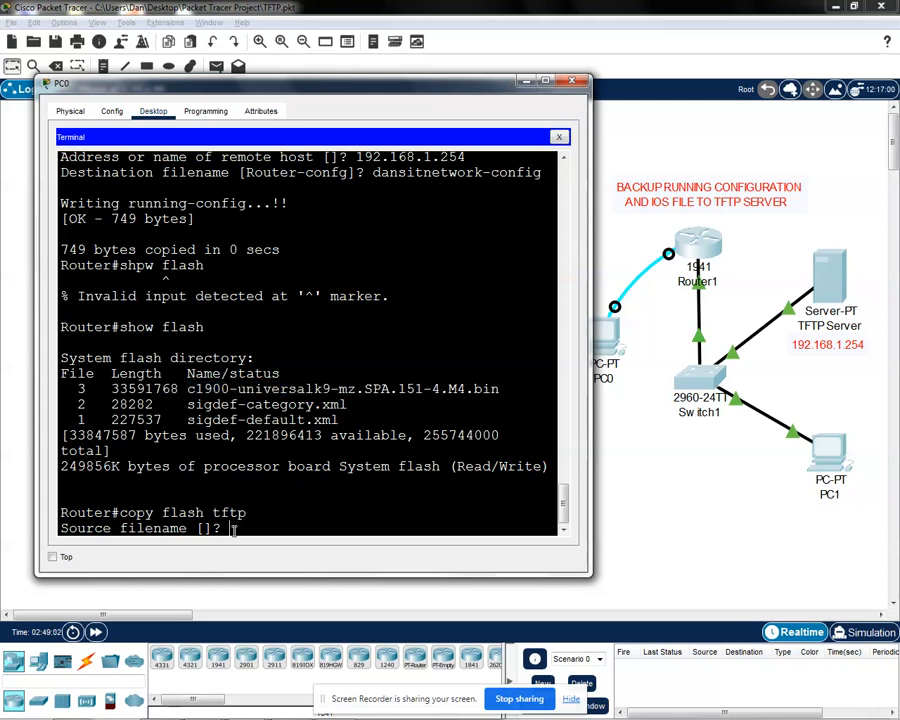
right_click(235, 528)
click(265, 552)
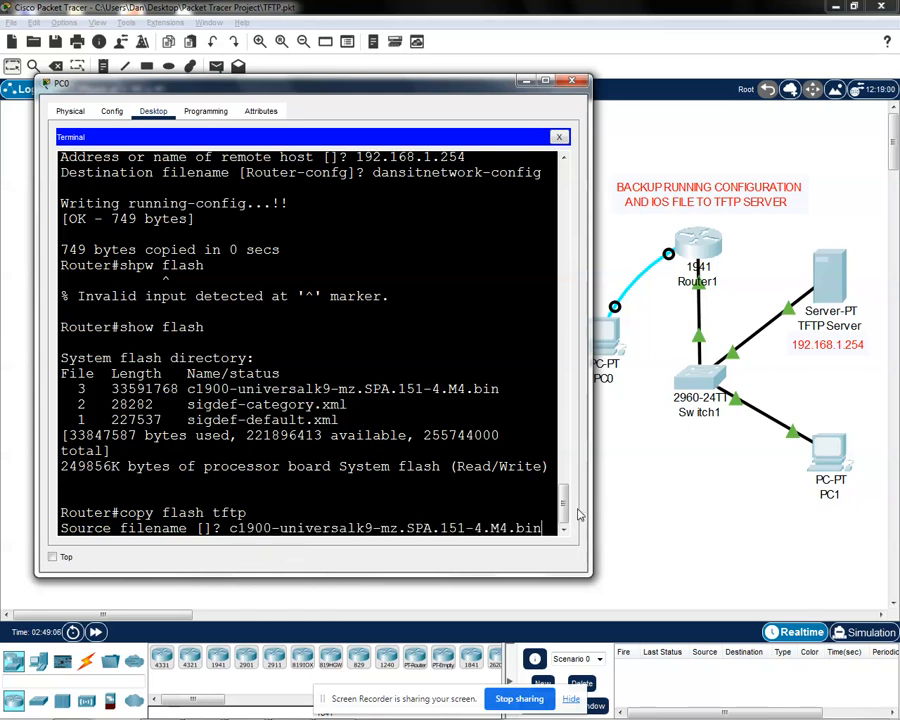
key(Return)
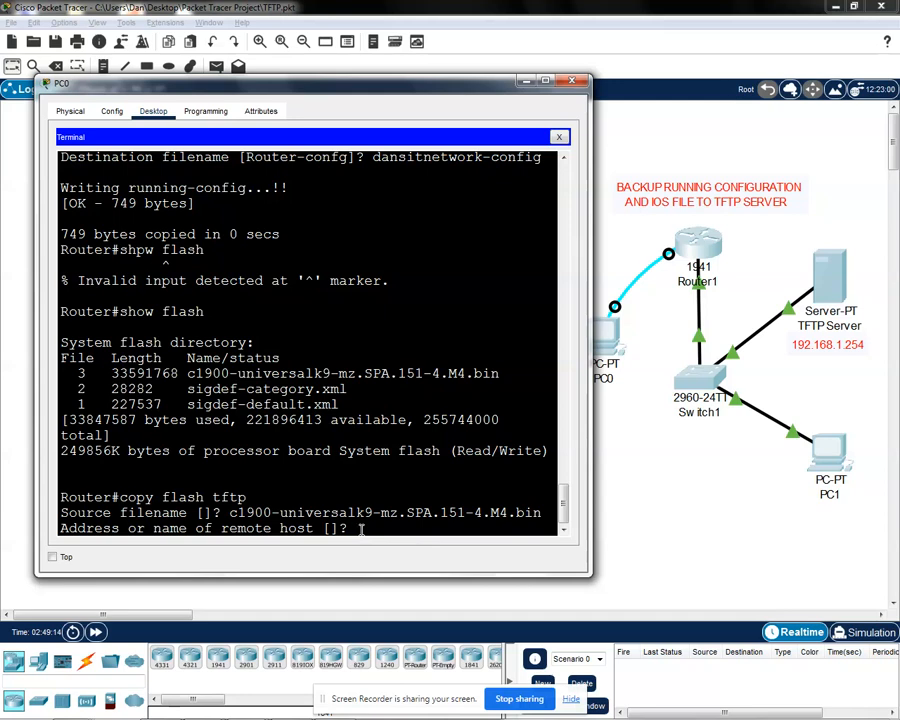
Step: Give 192.168.1.254 as the remote host address for the IOS image copy
text(192.168.1.254)
key(Return)
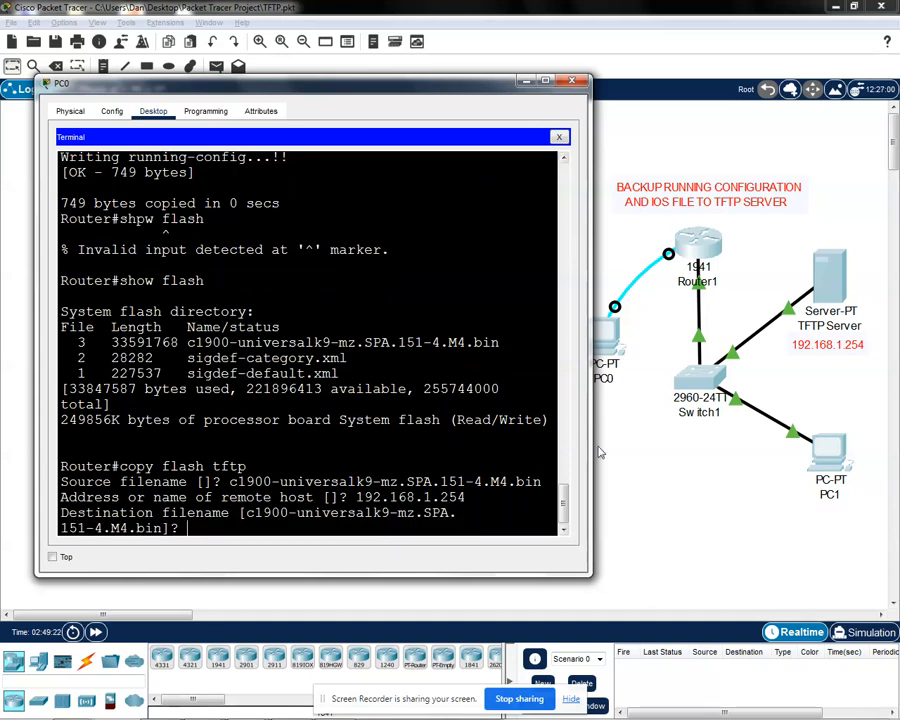
Step: Widen PC0's window and save the IOS image on the TFTP server under the destination filename dansitnetwork-ios
drag(588, 438, 793, 454)
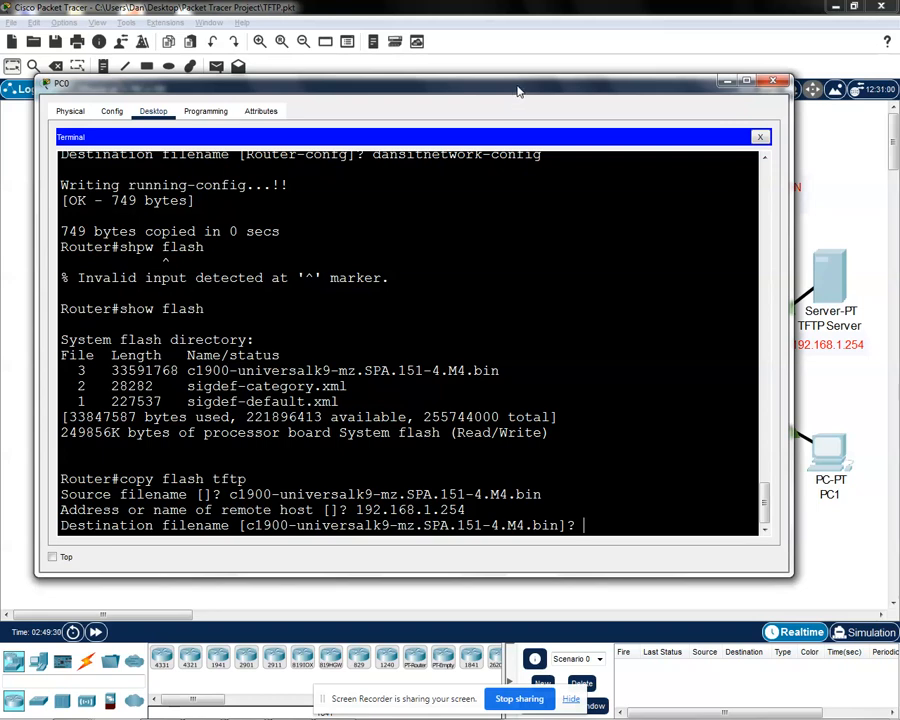
drag(522, 89, 506, 83)
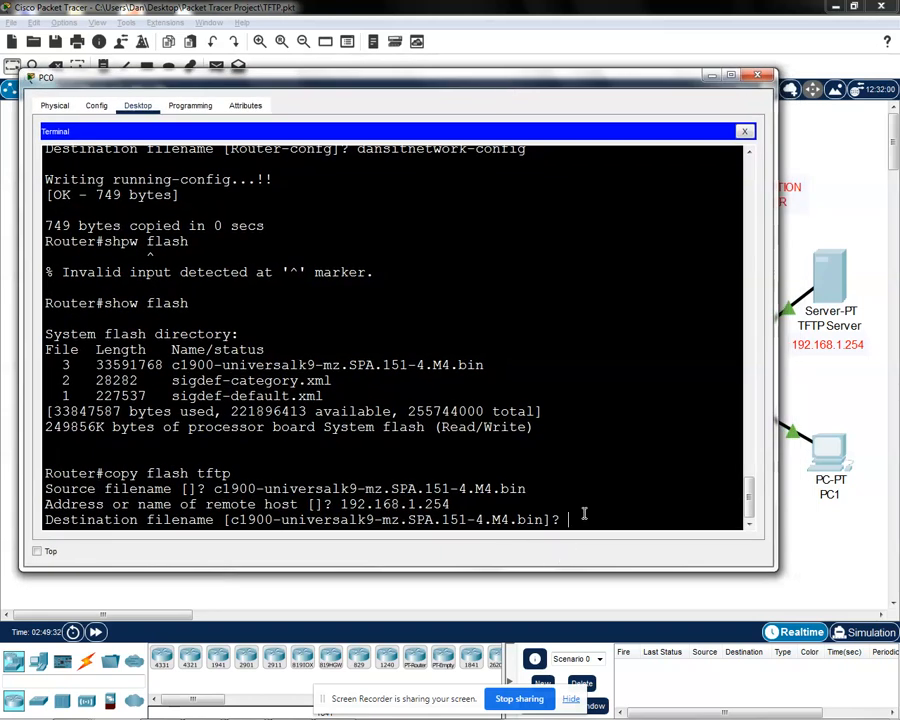
text(dansitnetwork-ios)
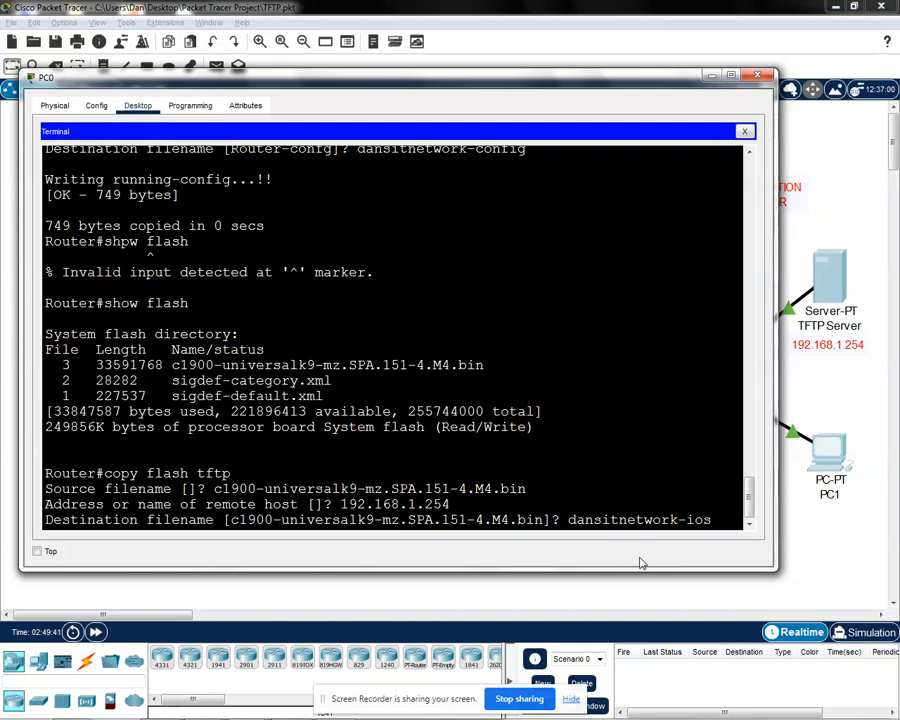
key(Return)
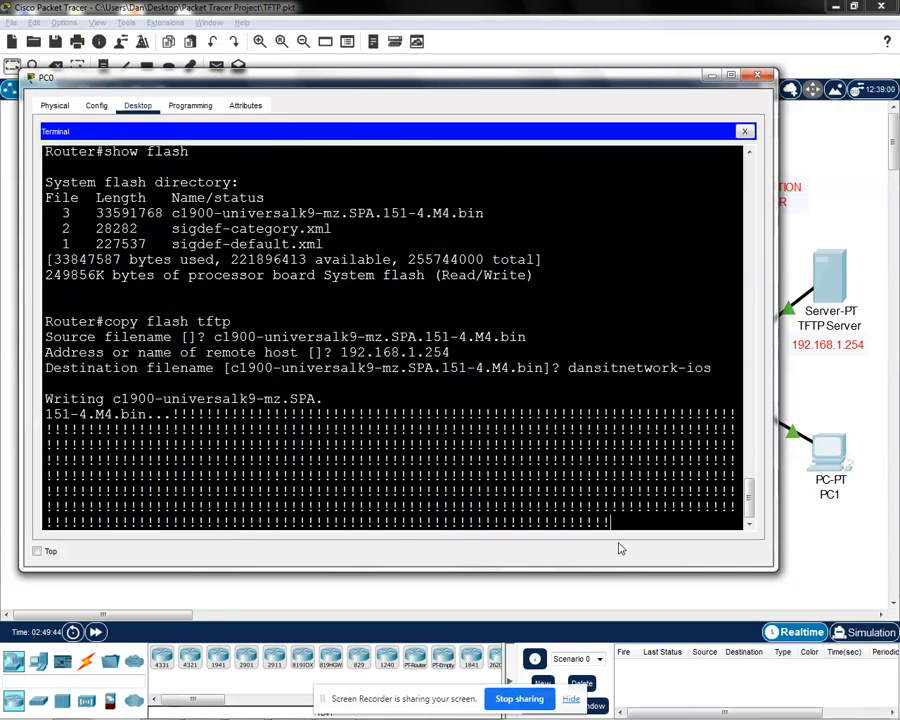
Step: Check the IOS copy output for the write status, the bytes transferred and the time taken
double_click(62, 476)
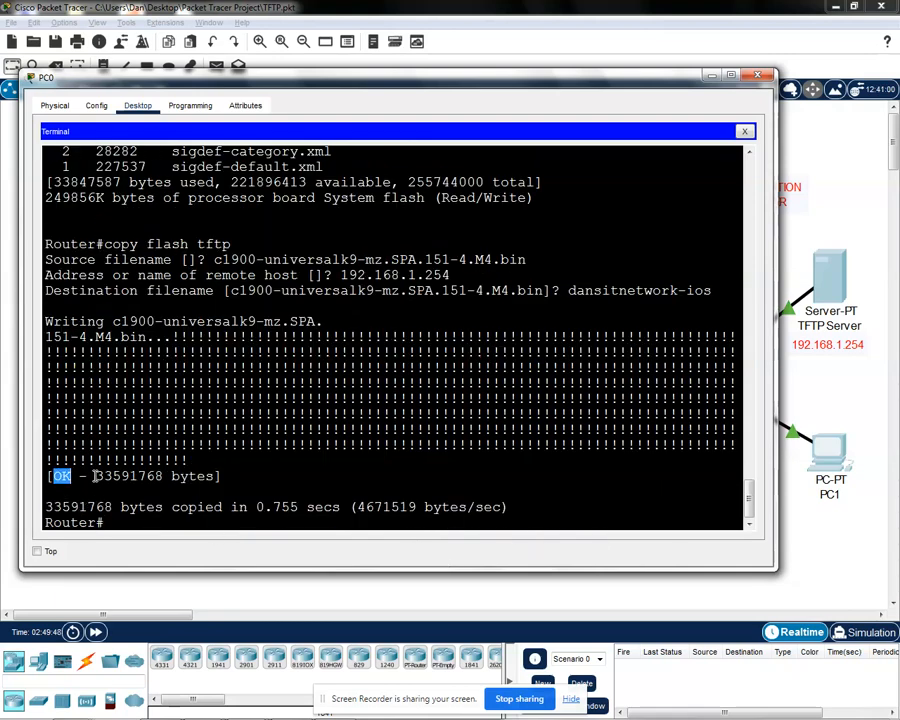
drag(95, 476, 224, 476)
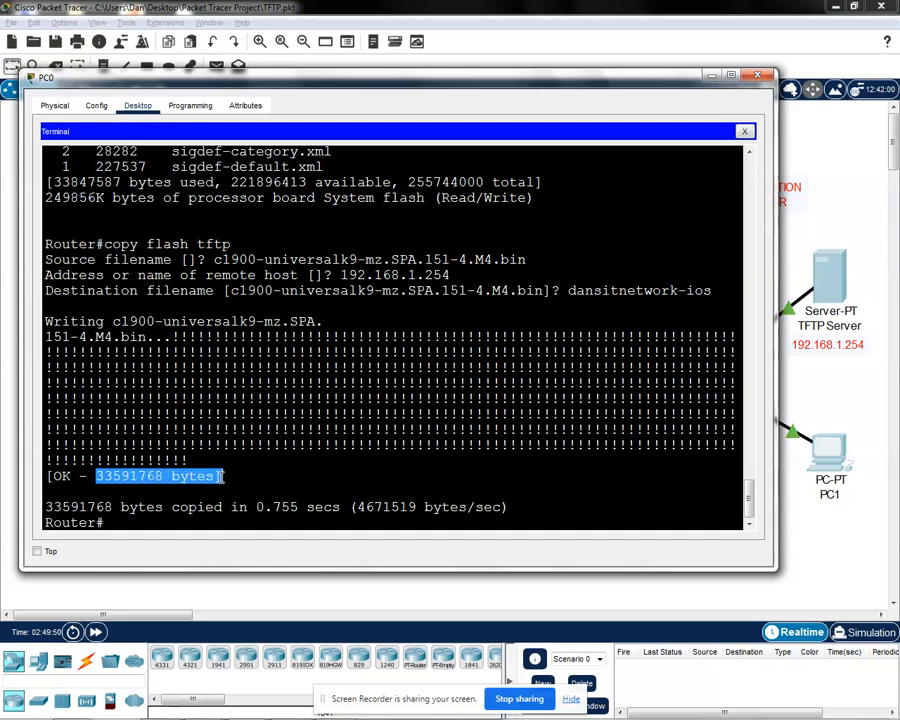
click(226, 476)
double_click(97, 477)
click(172, 502)
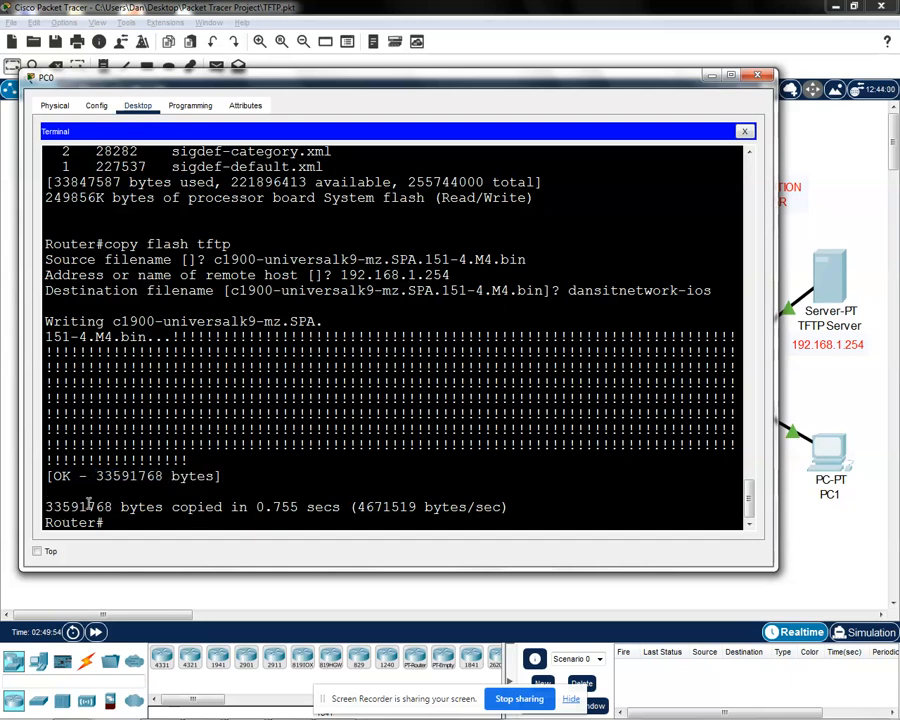
drag(44, 507, 222, 508)
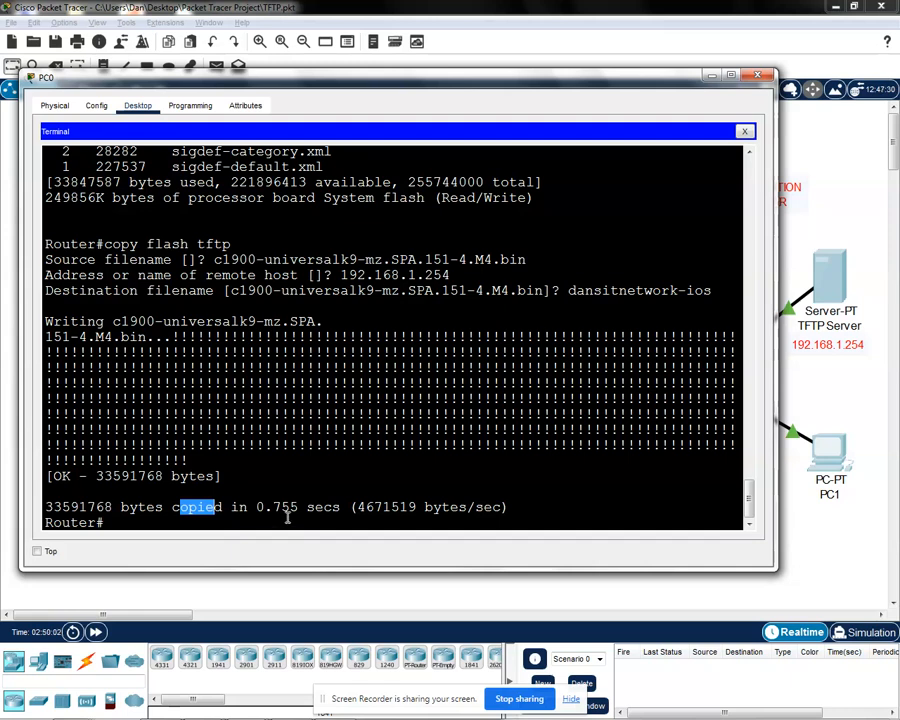
drag(340, 509, 306, 507)
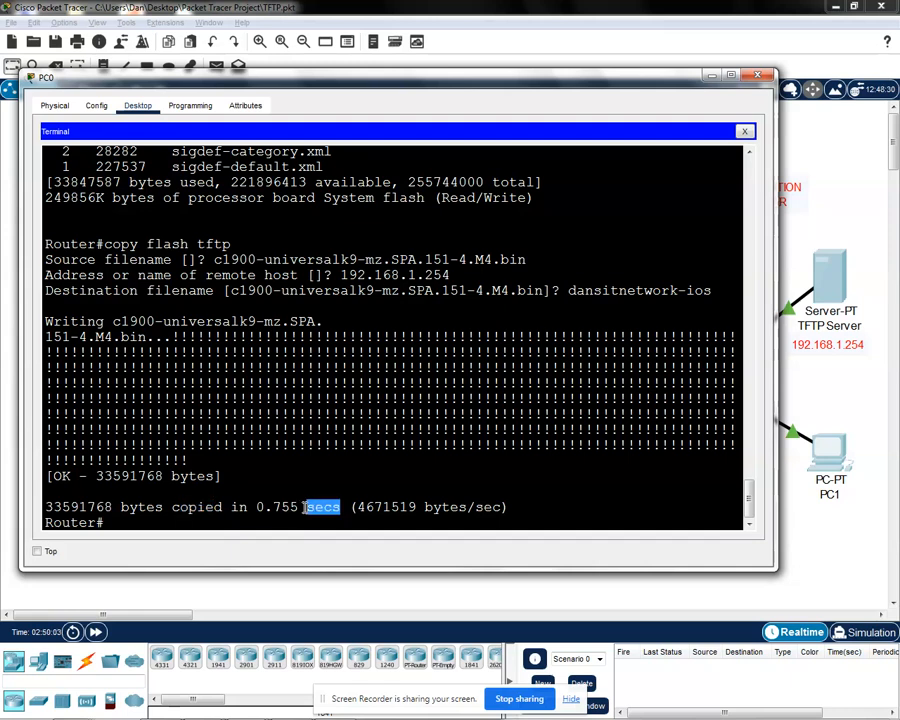
click(121, 518)
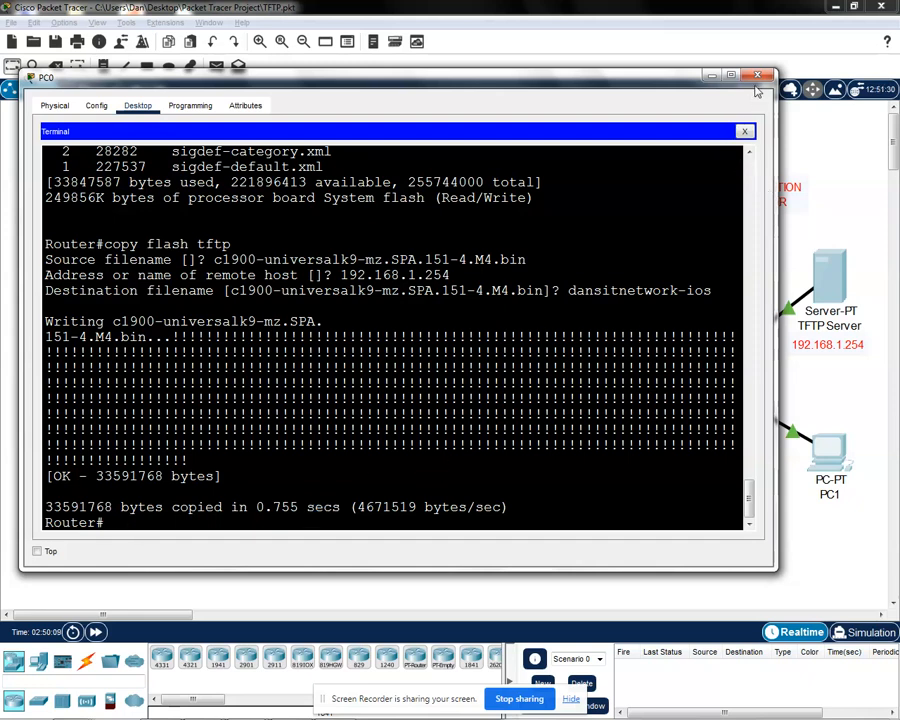
Step: Close PC0's window and move the whole network topology with its labels to the middle of the workspace
click(759, 77)
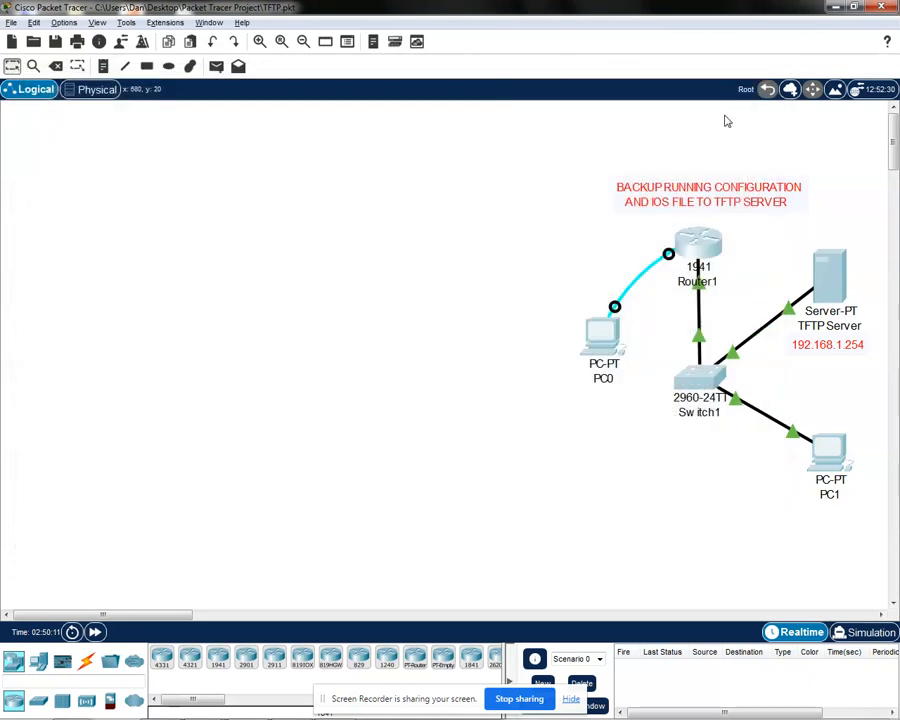
drag(502, 161, 787, 481)
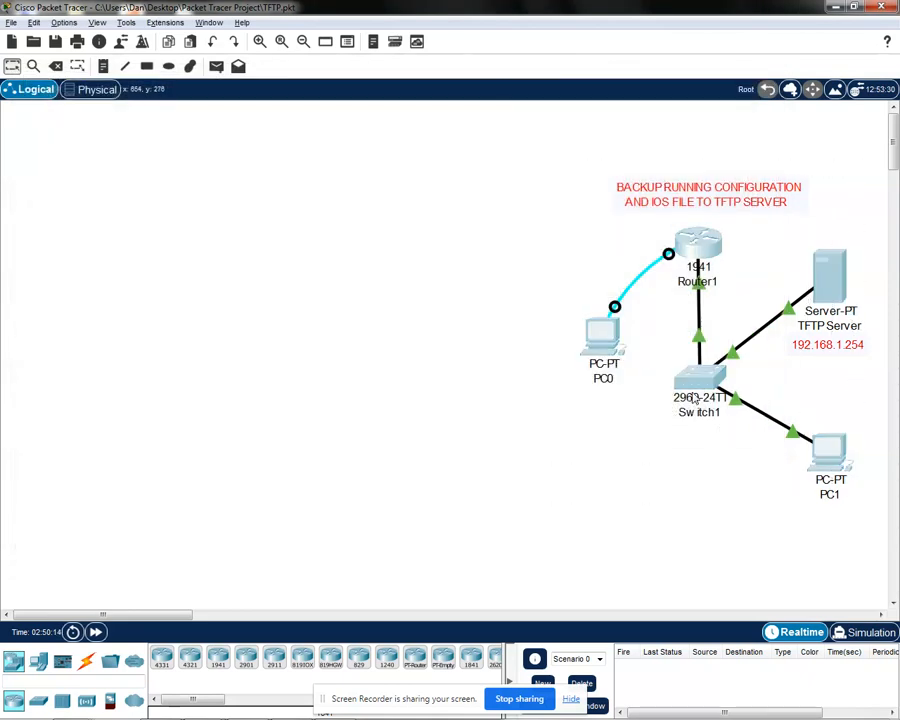
drag(829, 452, 526, 437)
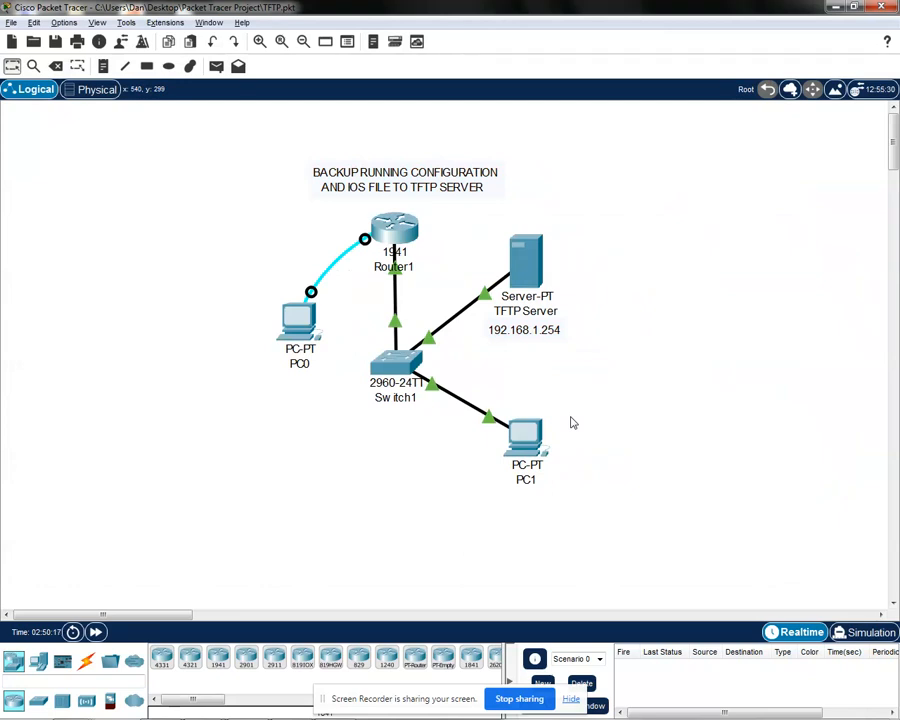
Step: Open the TFTP Server's configuration and show the file list of its TFTP service
click(525, 260)
drag(488, 165, 449, 124)
click(321, 144)
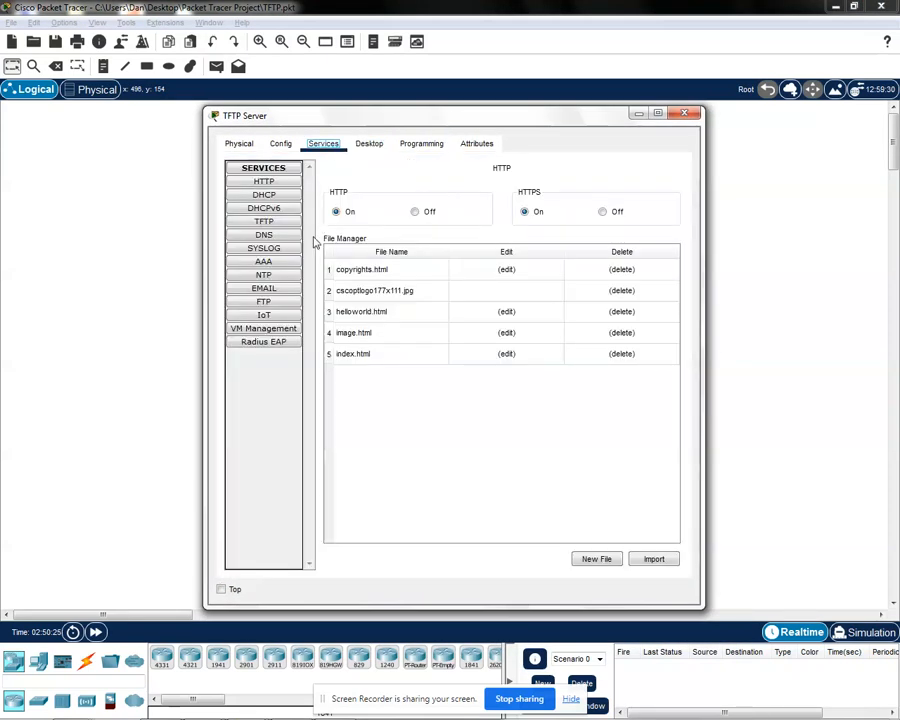
click(266, 222)
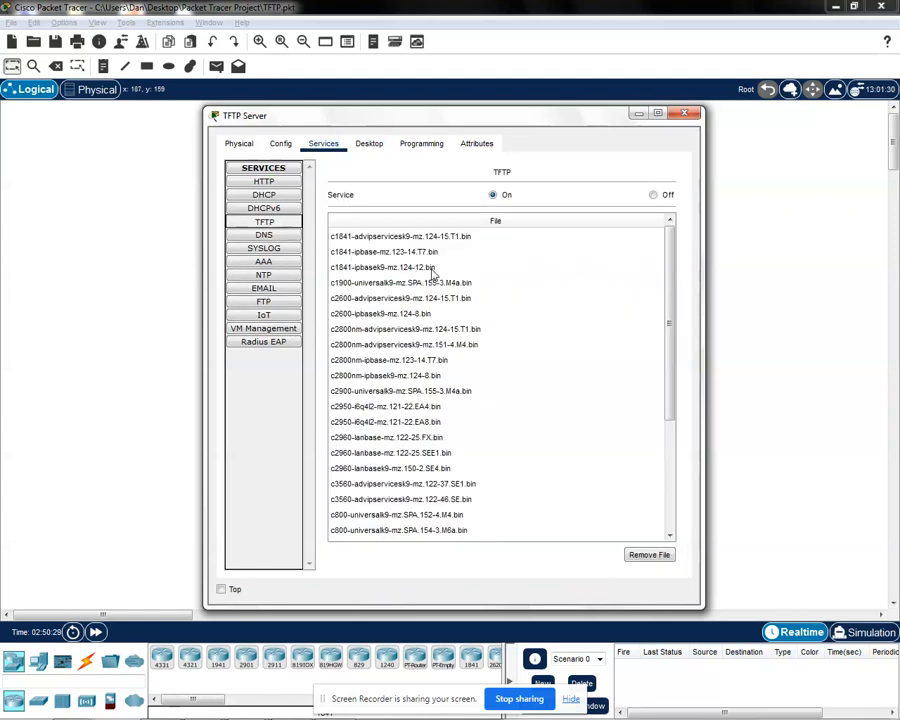
Step: Look through the TFTP service's file list for the backup files dansitnetwork-config and dansitnetwork-ios
drag(671, 330, 702, 458)
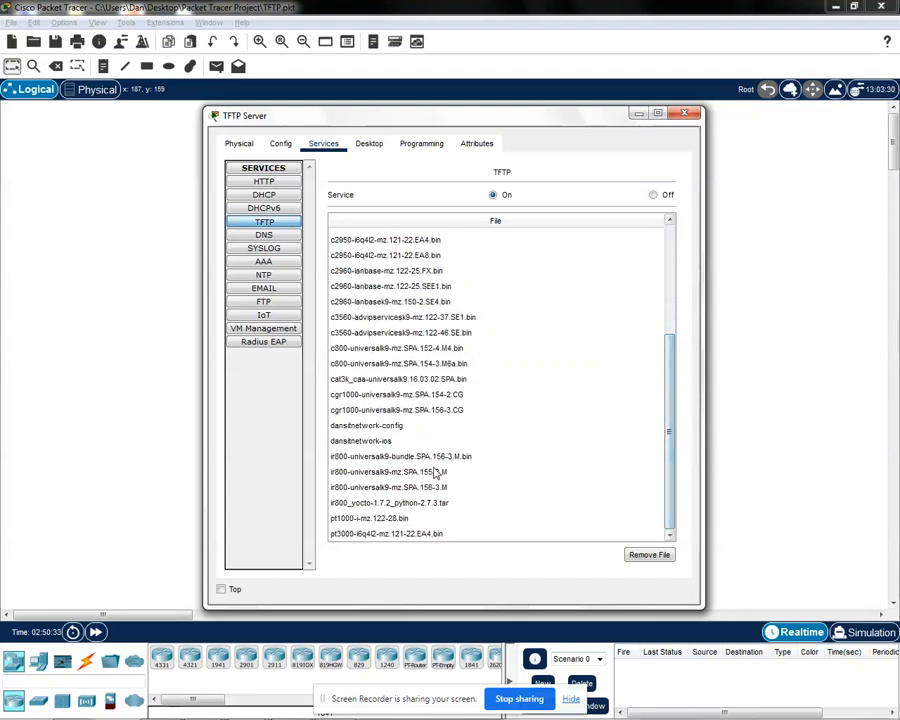
click(382, 427)
click(362, 440)
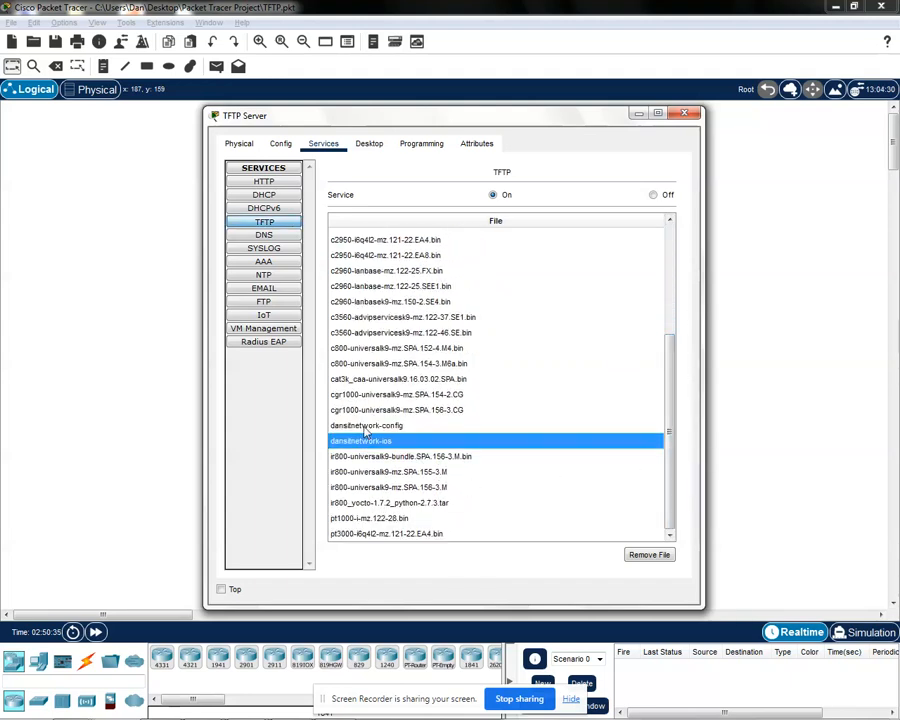
click(366, 427)
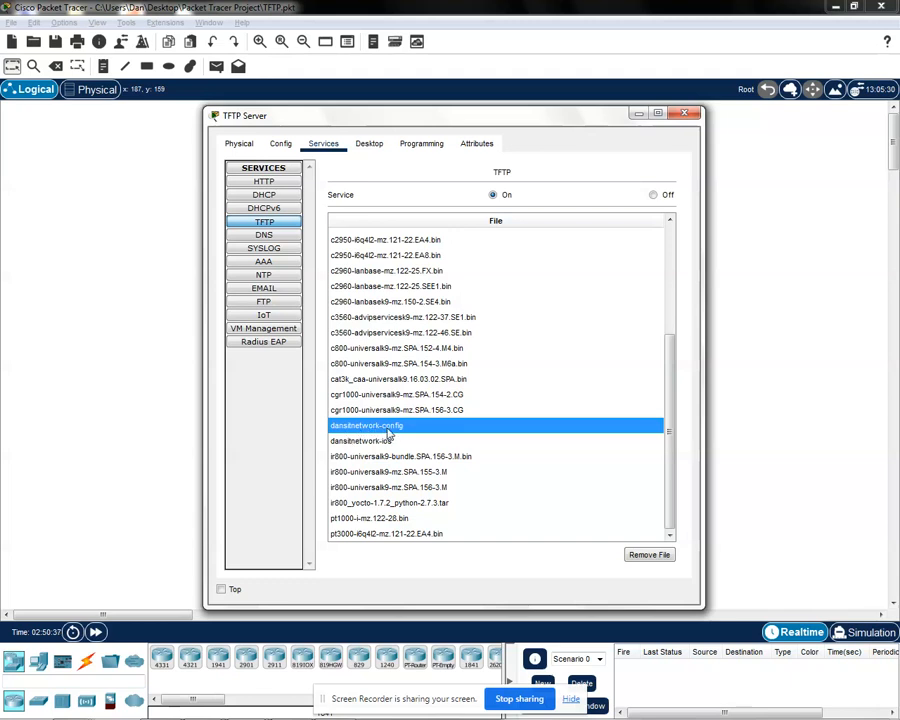
click(380, 441)
click(396, 427)
click(348, 443)
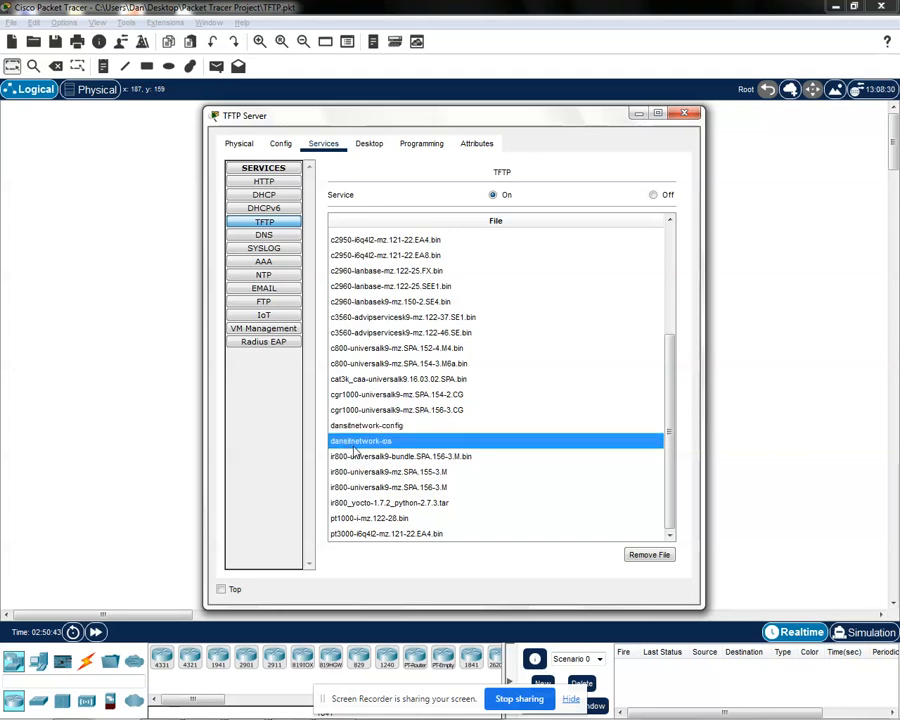
click(391, 456)
click(390, 443)
drag(664, 464, 679, 480)
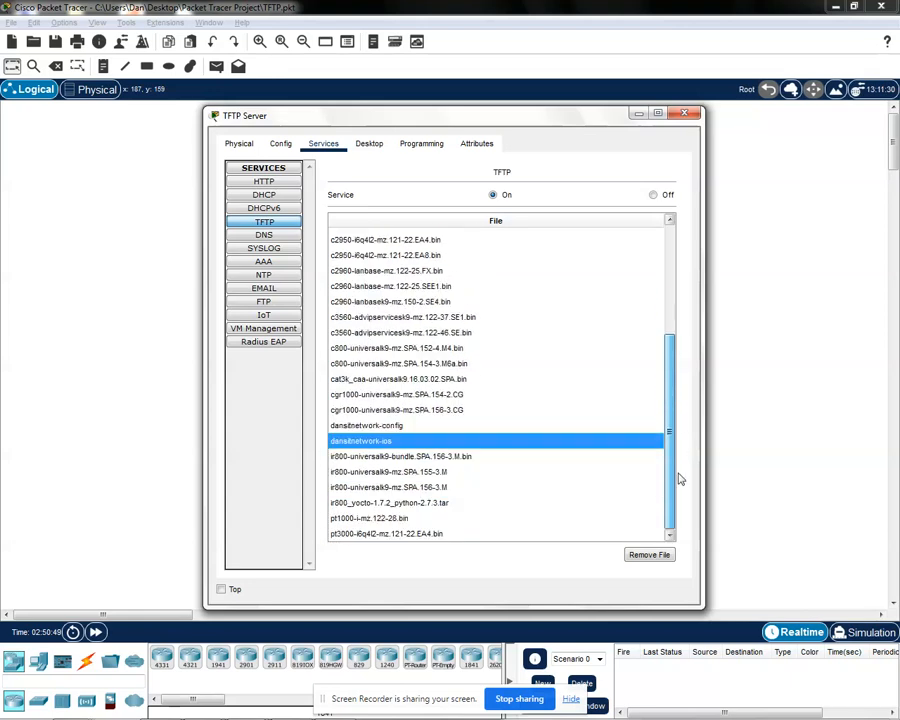